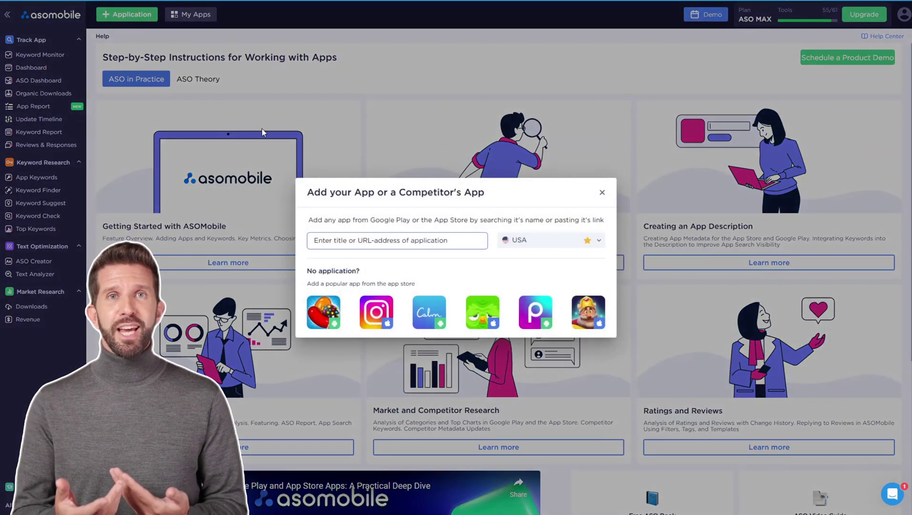
# Choose Duolingo and tick language learning, learn spanish and english learning app free.
pyautogui.click(480, 258)
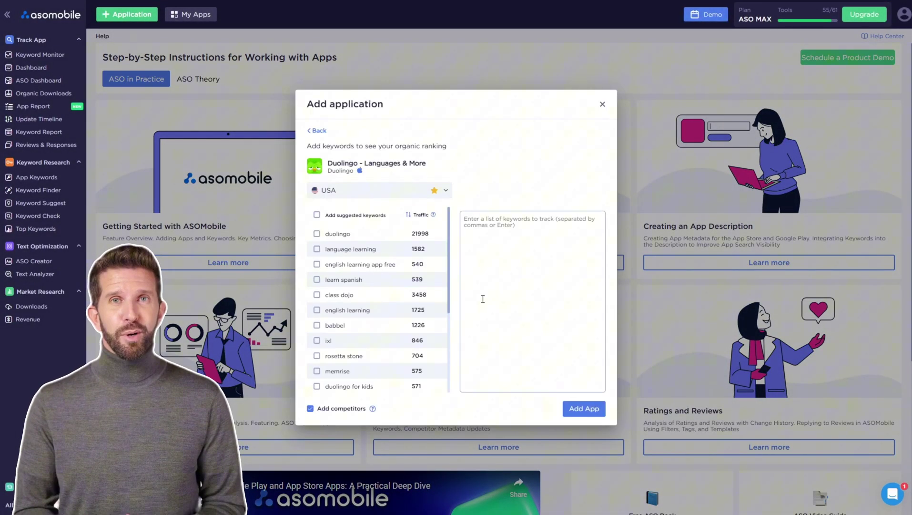
pyautogui.click(317, 248)
pyautogui.click(316, 279)
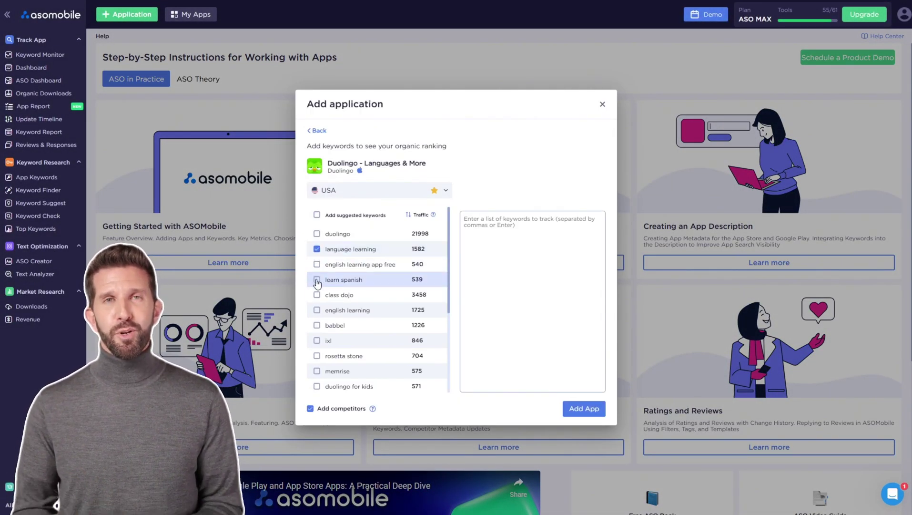
pyautogui.click(317, 264)
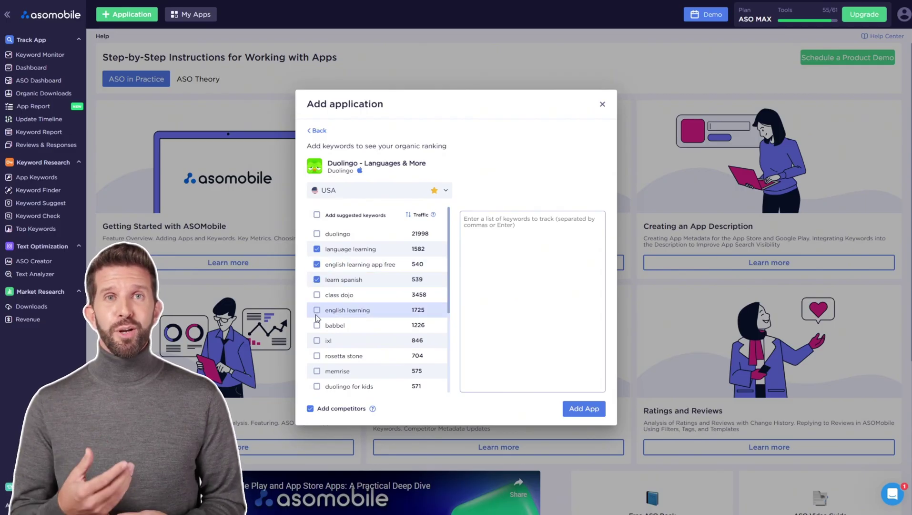
# Also tick duo mobile and sign language, then add Duolingo with those keywords.
pyautogui.scroll(-3, 334, 340)
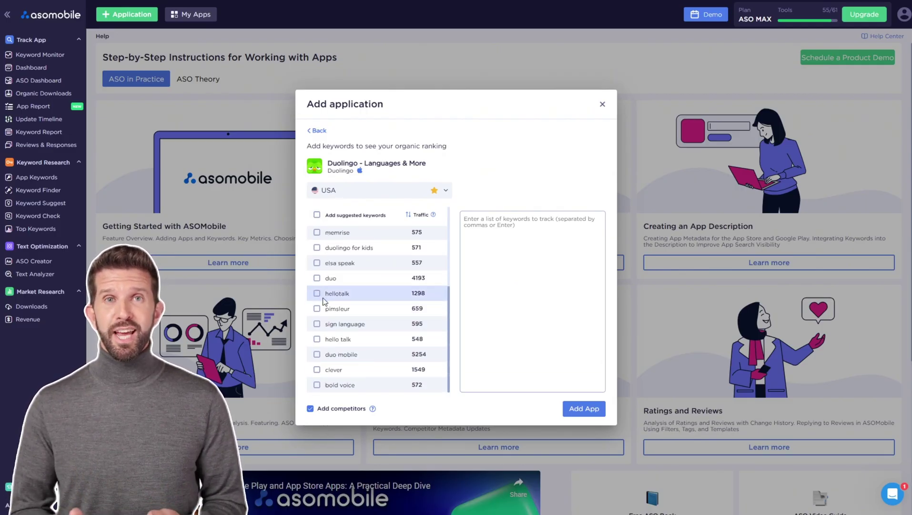
pyautogui.click(316, 355)
pyautogui.click(318, 325)
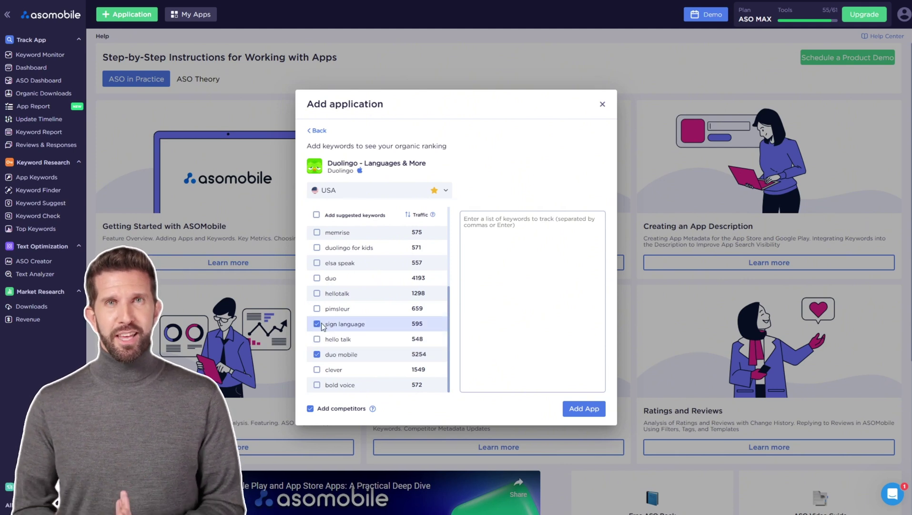
pyautogui.scroll(3, 334, 327)
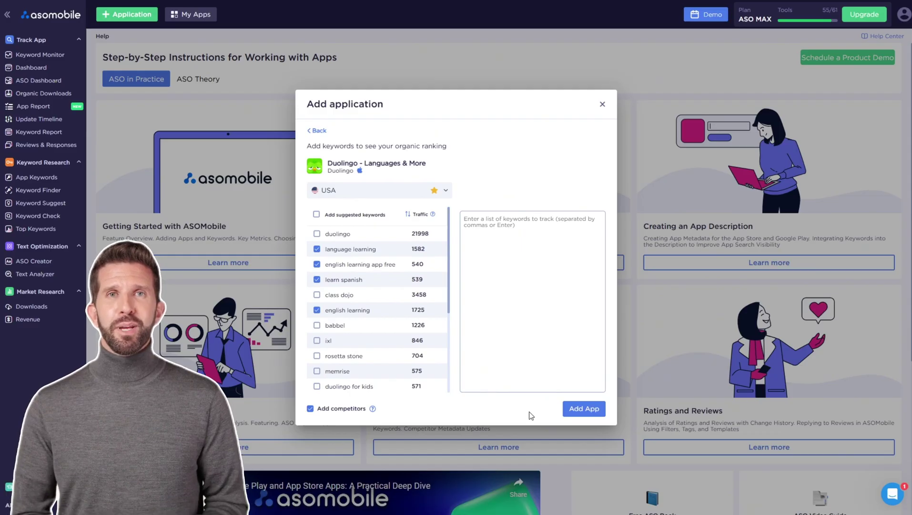
pyautogui.click(566, 409)
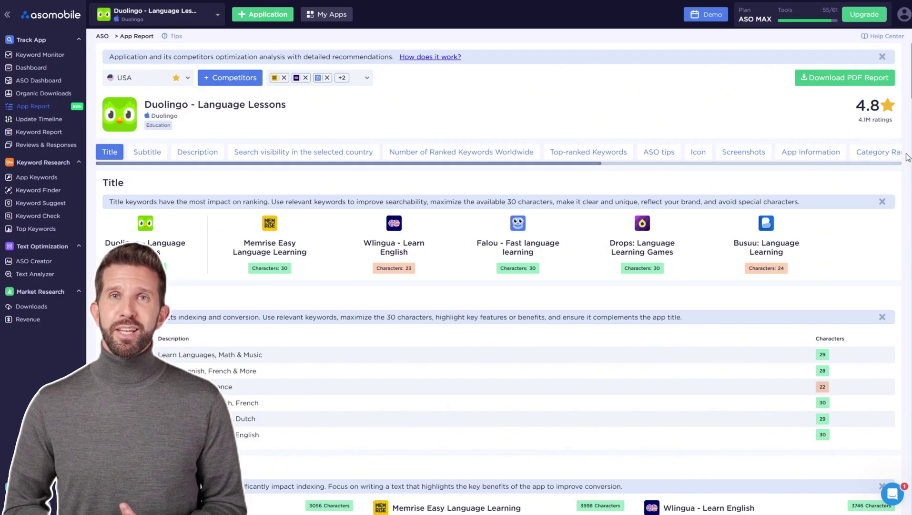
pyautogui.scroll(-3, 908, 157)
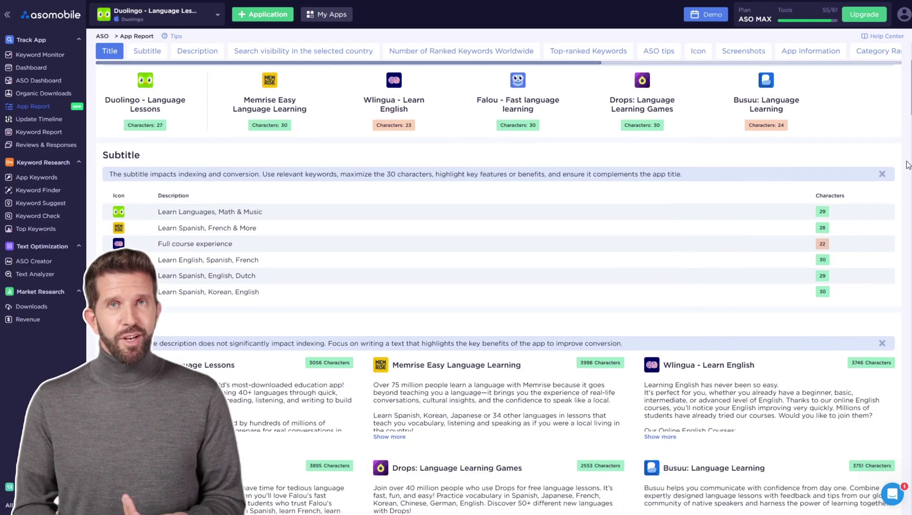
pyautogui.scroll(-2, 908, 164)
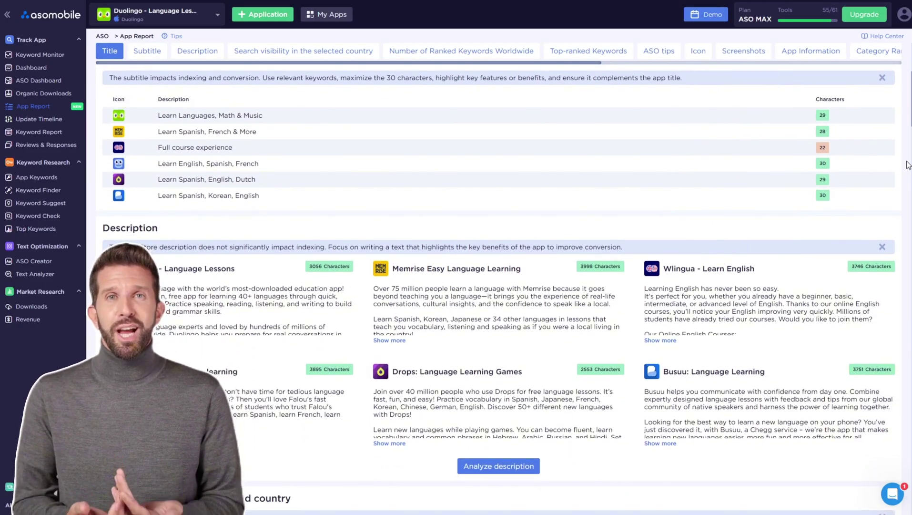
pyautogui.scroll(-3, 908, 164)
pyautogui.scroll(-3, 906, 165)
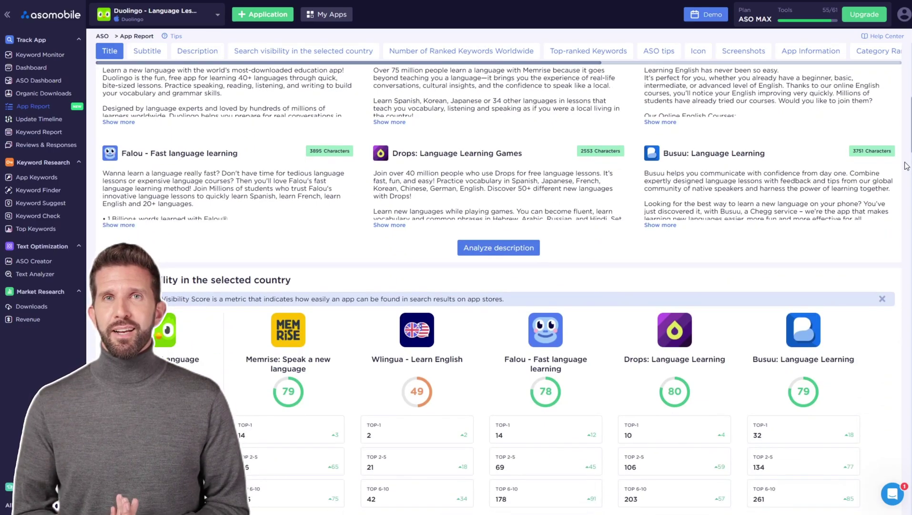
pyautogui.scroll(-4, 906, 165)
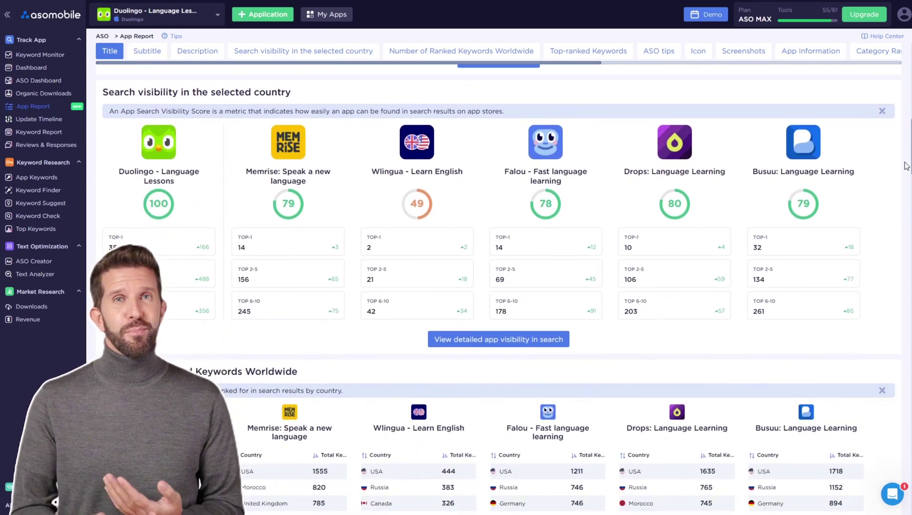
pyautogui.scroll(-3, 906, 165)
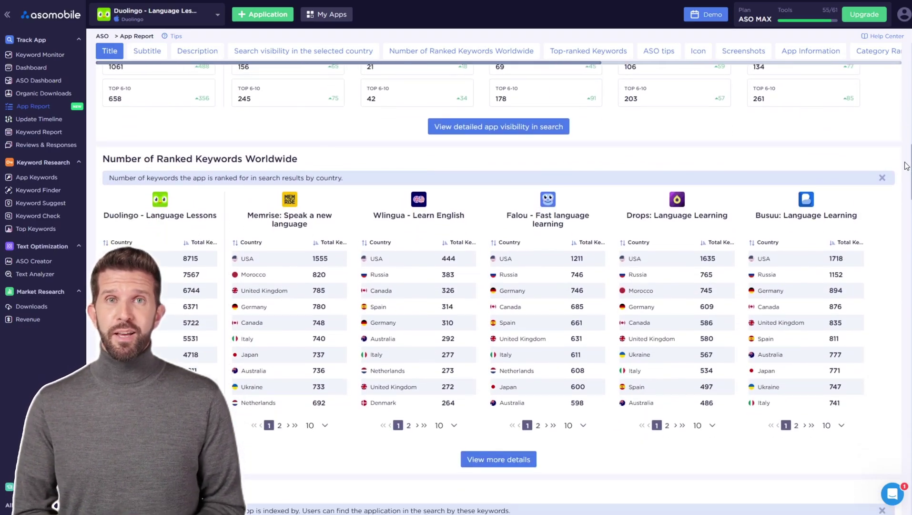
pyautogui.scroll(15, 906, 165)
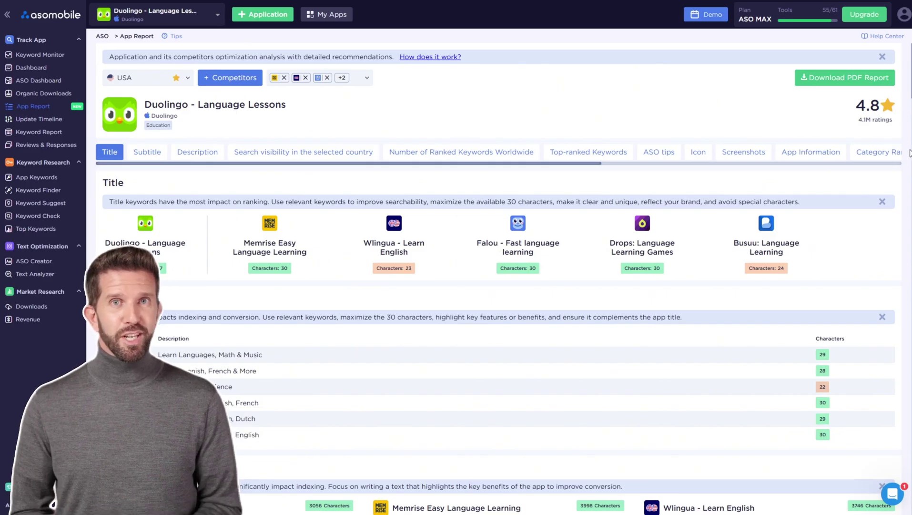
# In Keyword Monitor, sort Duolingo's six keywords by Search Ads, then by traffic descending.
pyautogui.click(58, 56)
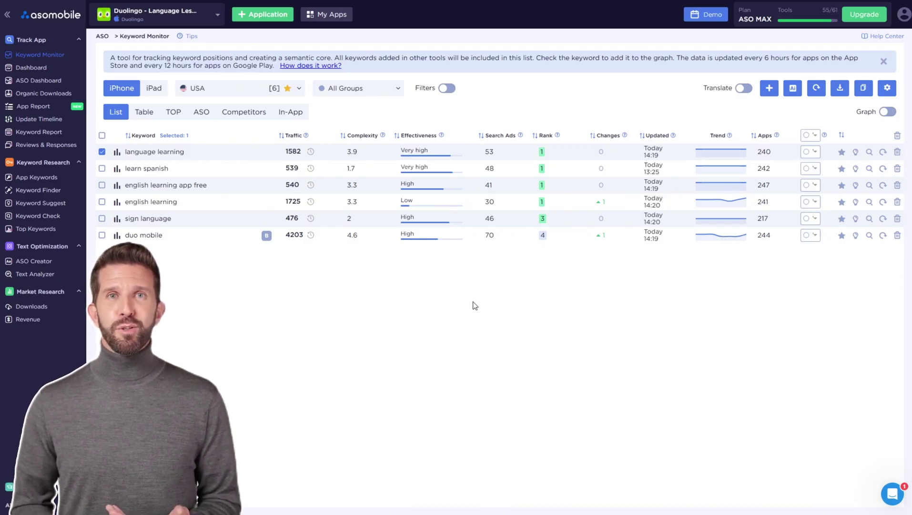
pyautogui.click(482, 137)
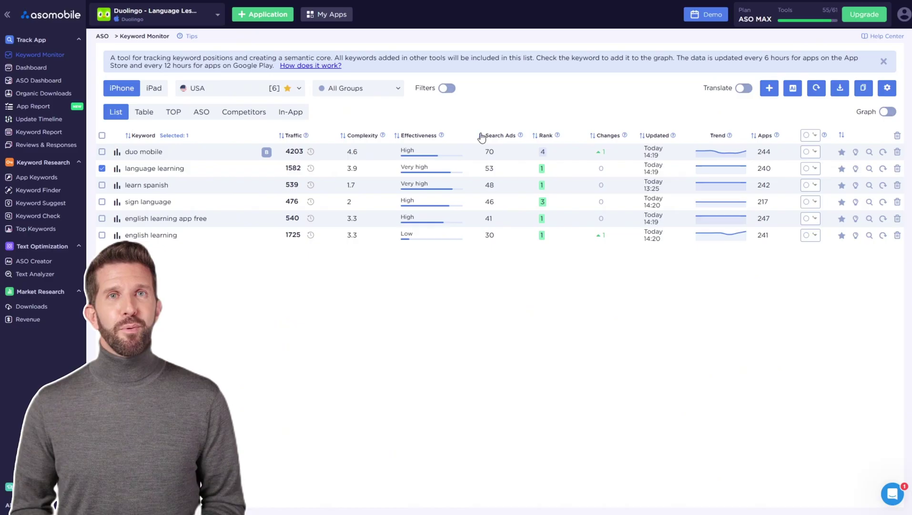
pyautogui.click(481, 136)
pyautogui.click(482, 136)
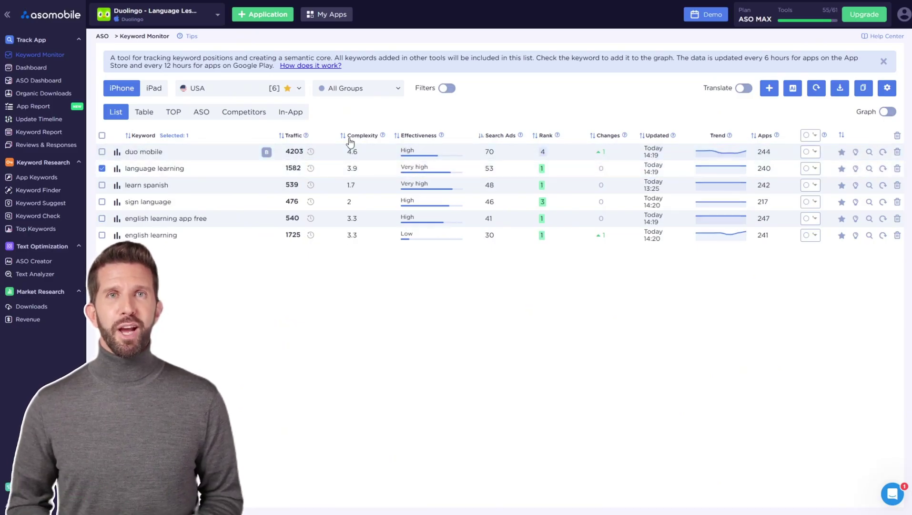
pyautogui.click(282, 136)
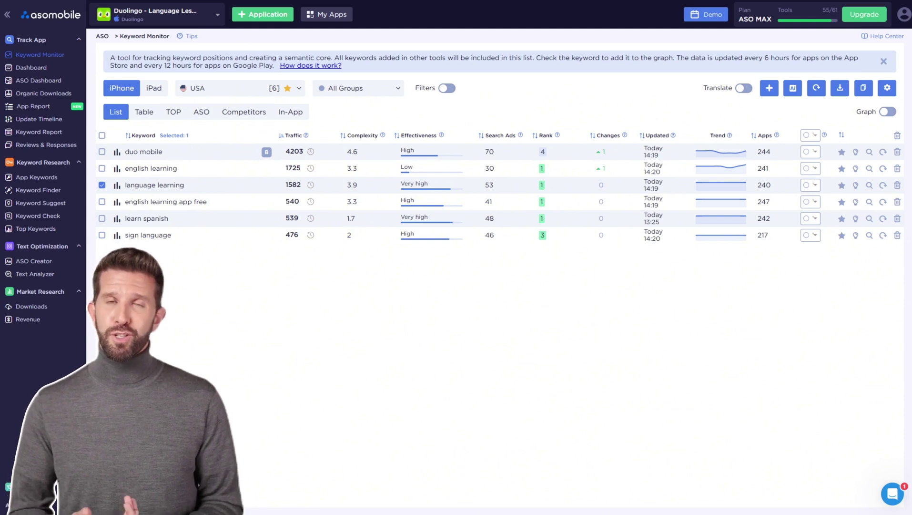
# Generate AI suggestions and track duolingo, learning, english, spanish and spanish learning app.
pyautogui.click(793, 89)
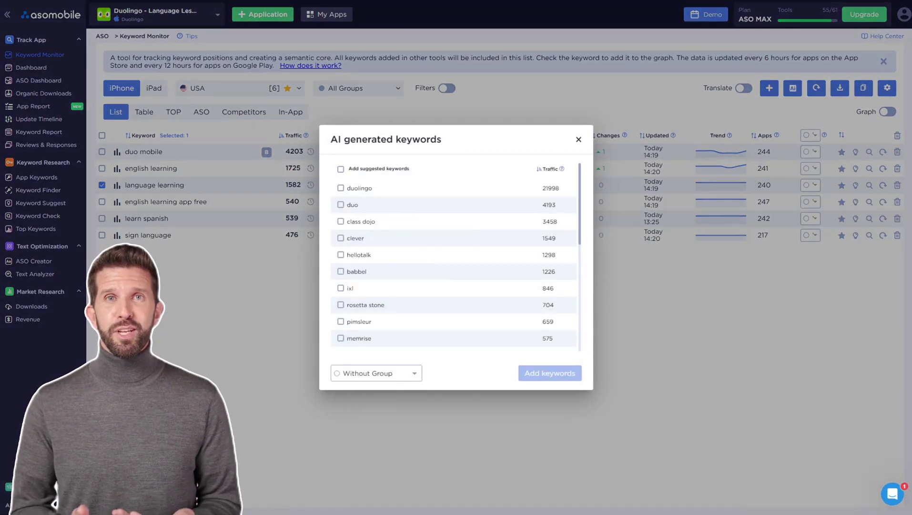
pyautogui.click(342, 190)
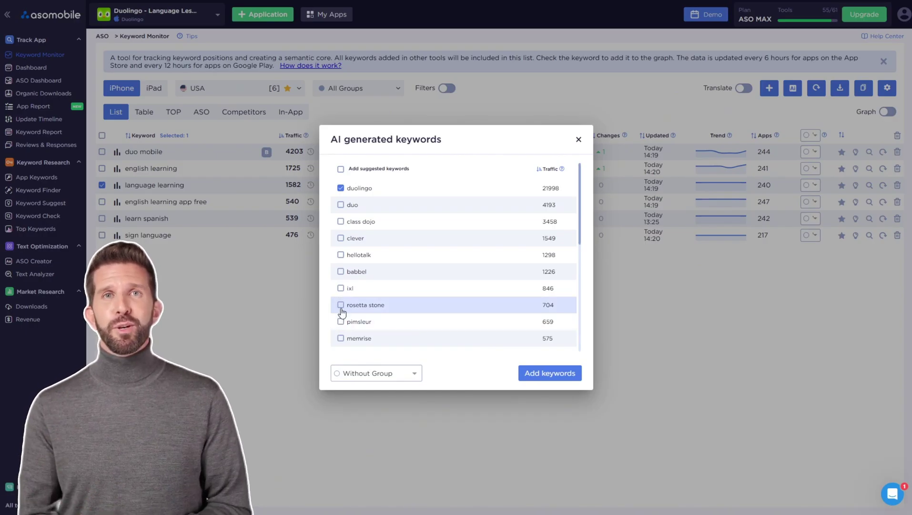
pyautogui.scroll(-3, 342, 312)
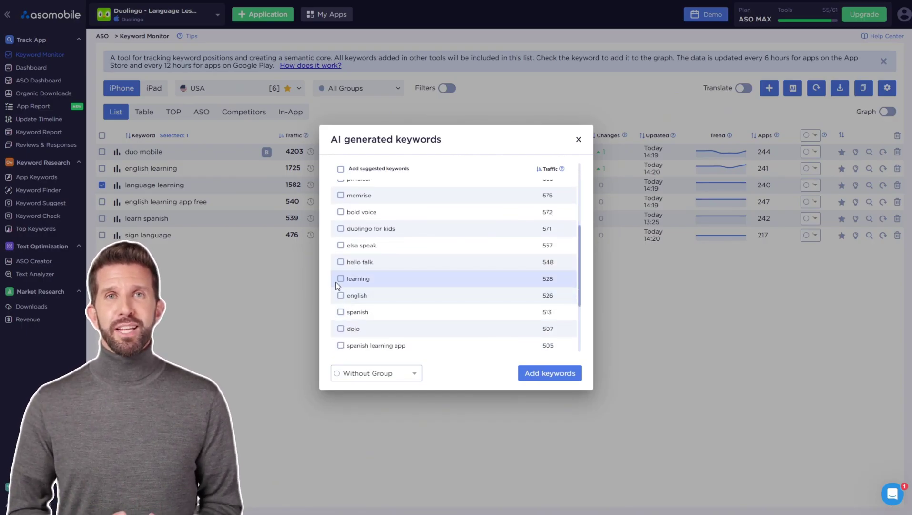
pyautogui.click(341, 280)
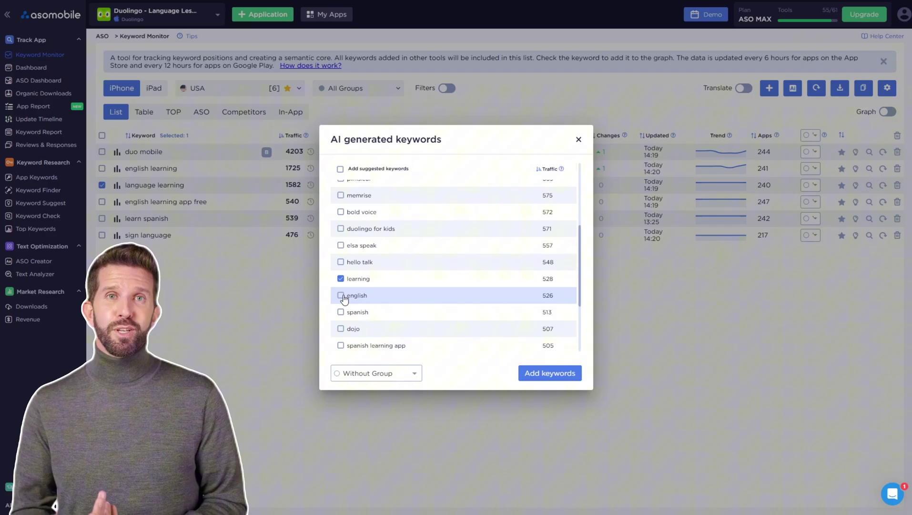
pyautogui.click(341, 296)
pyautogui.click(341, 312)
pyautogui.scroll(-2, 342, 313)
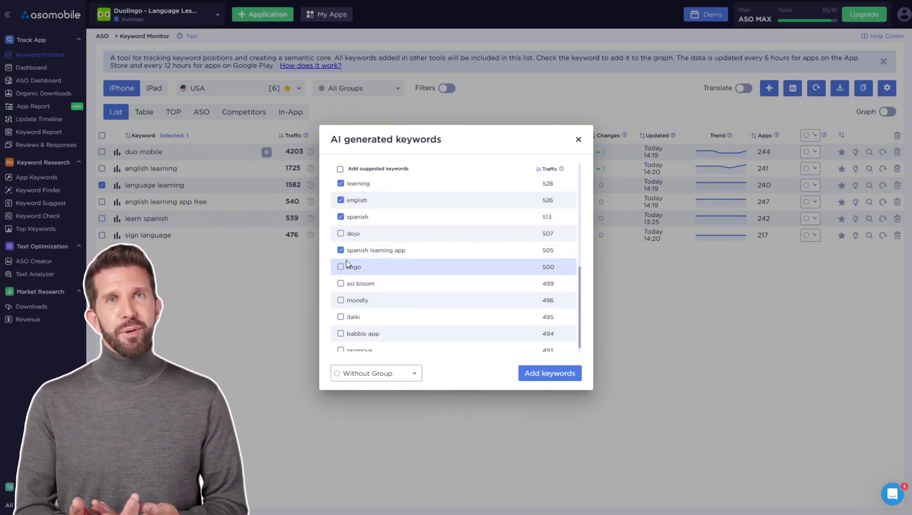
pyautogui.scroll(-1, 346, 260)
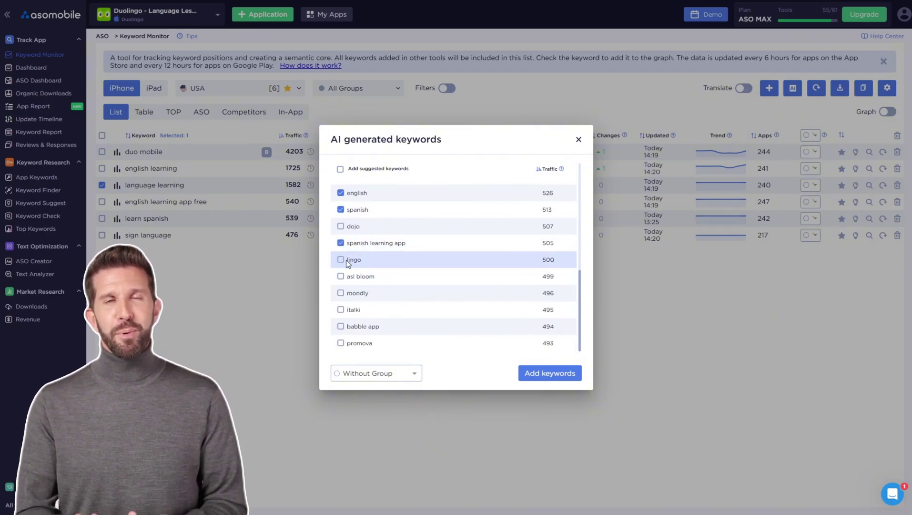
pyautogui.click(537, 370)
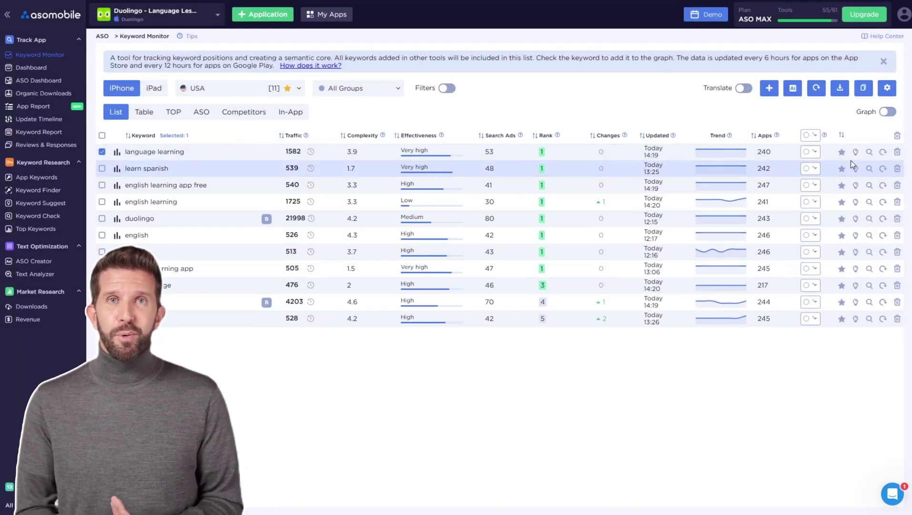
# From language learning's related suggestions, track italian language learning.
pyautogui.click(853, 153)
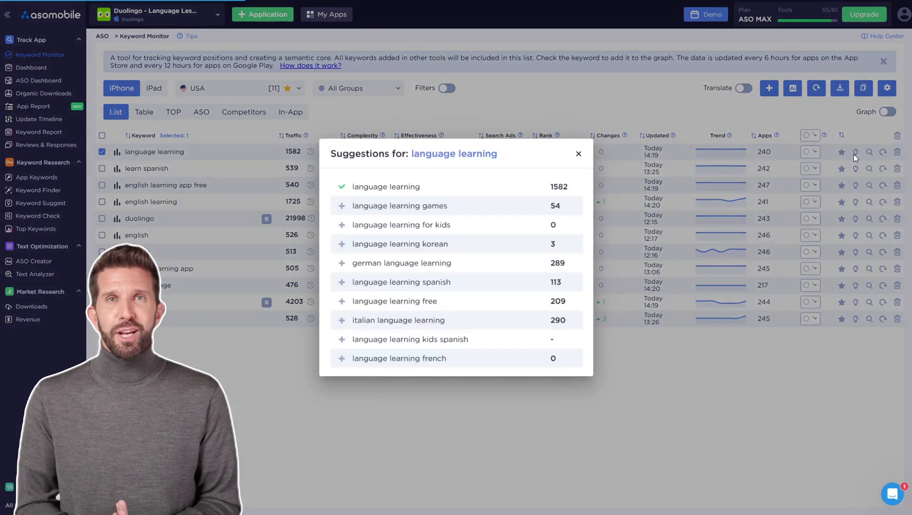
pyautogui.click(341, 320)
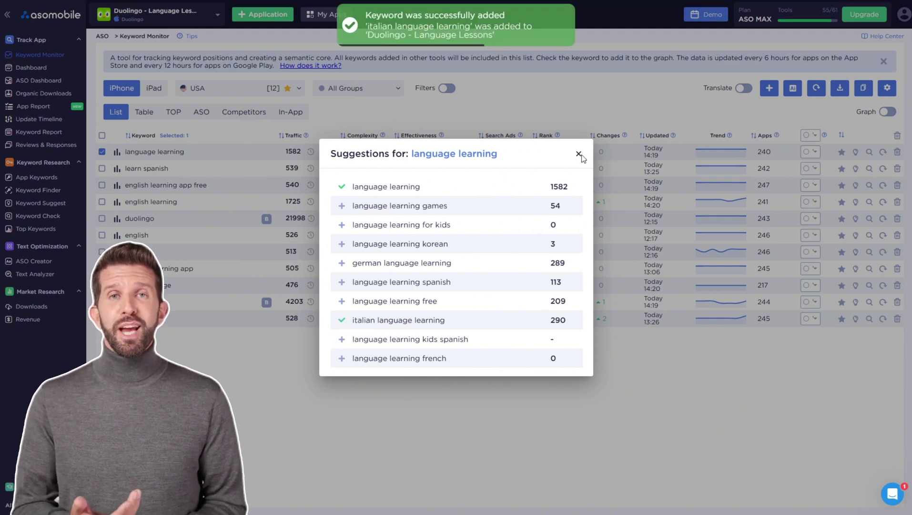
pyautogui.click(579, 154)
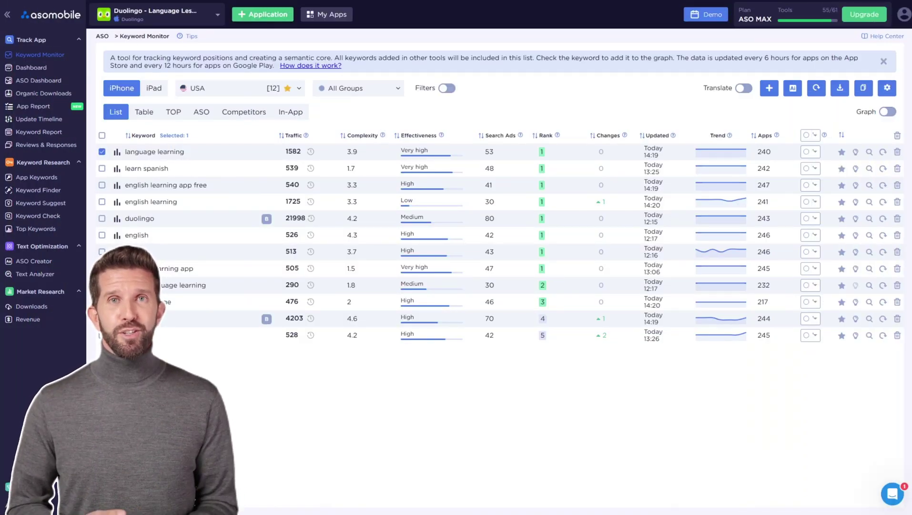
# From language learning's top apps, add Babbel, HelloTalk and LingoDeer as competitors.
pyautogui.click(115, 153)
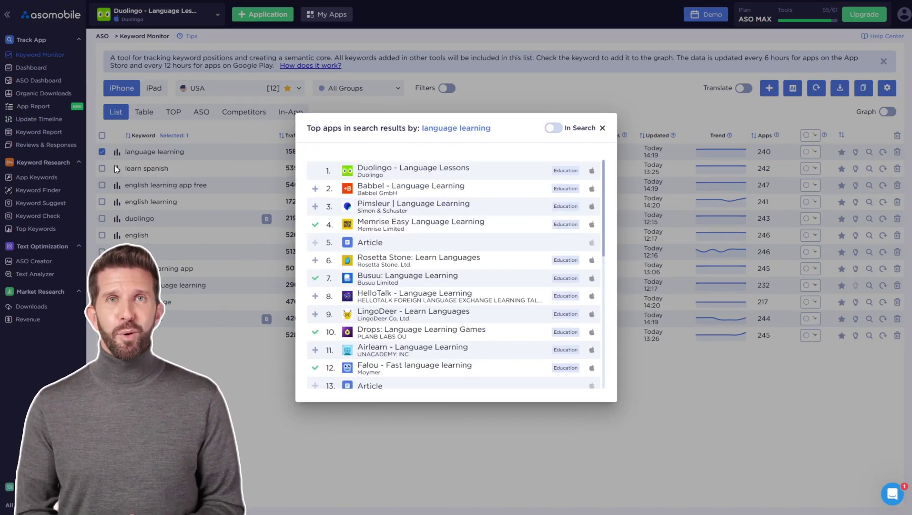
pyautogui.click(315, 189)
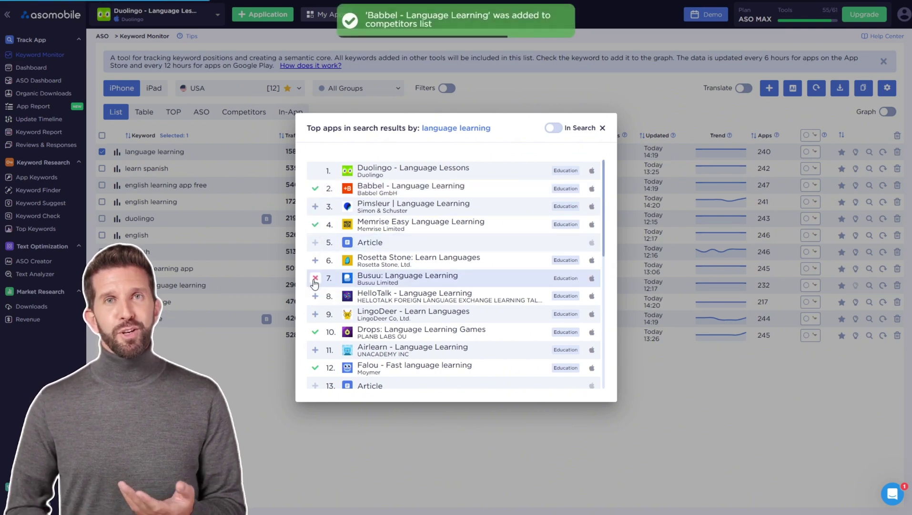
pyautogui.click(315, 296)
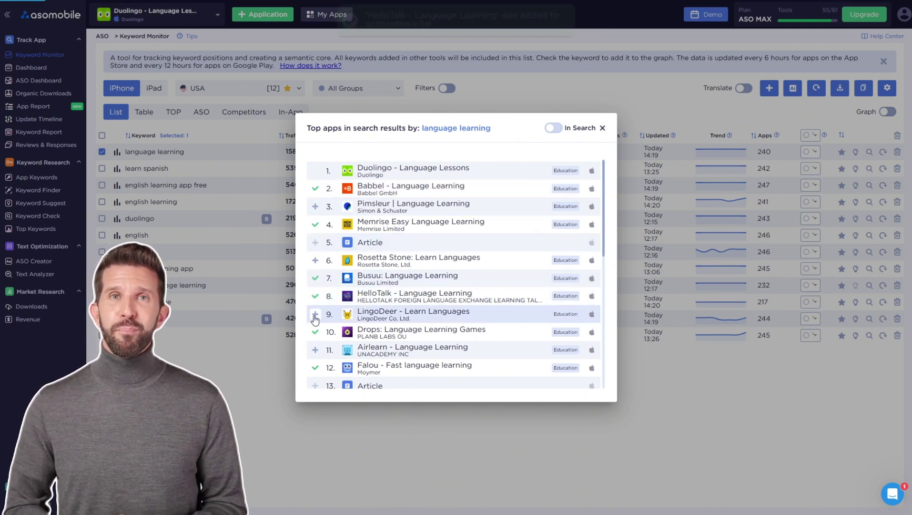
pyautogui.click(315, 316)
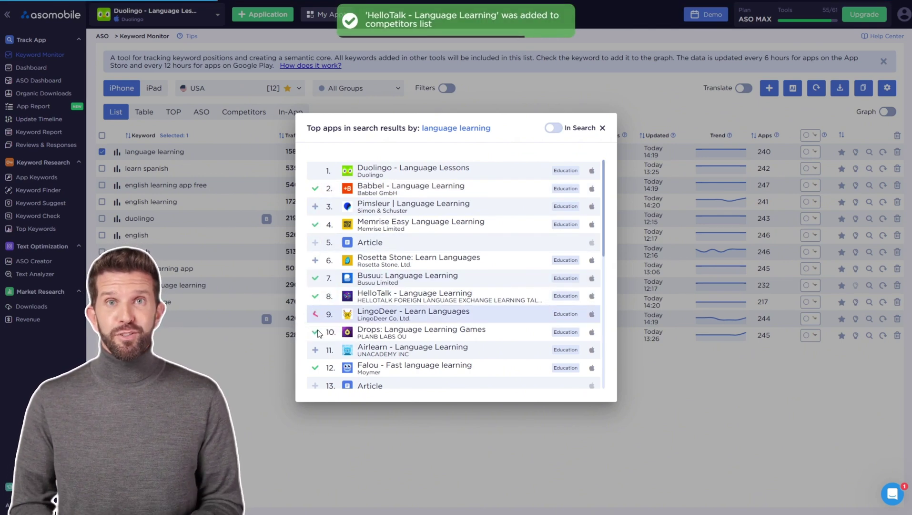
# Remove Falou and add EWA English Language Learning as a competitor.
pyautogui.click(318, 368)
pyautogui.scroll(-3, 318, 368)
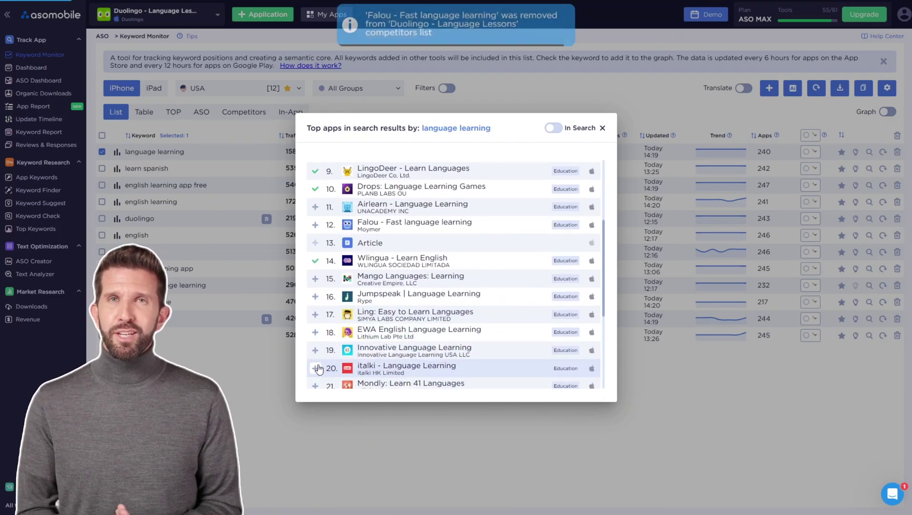
pyautogui.click(316, 333)
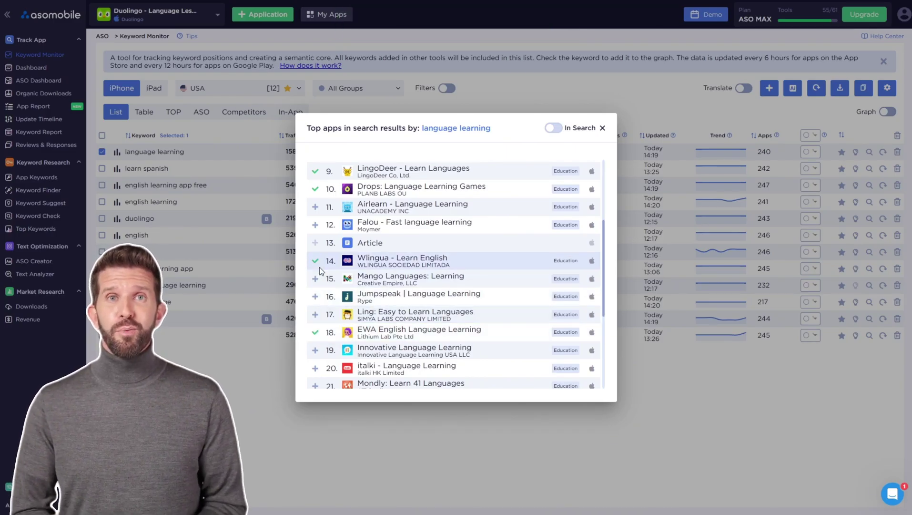
pyautogui.scroll(-3, 319, 268)
pyautogui.scroll(-1, 320, 267)
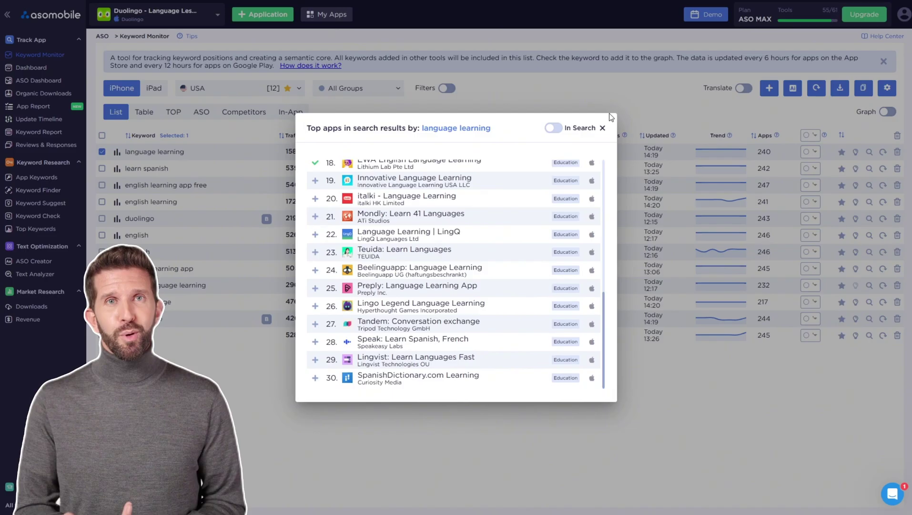
pyautogui.click(603, 129)
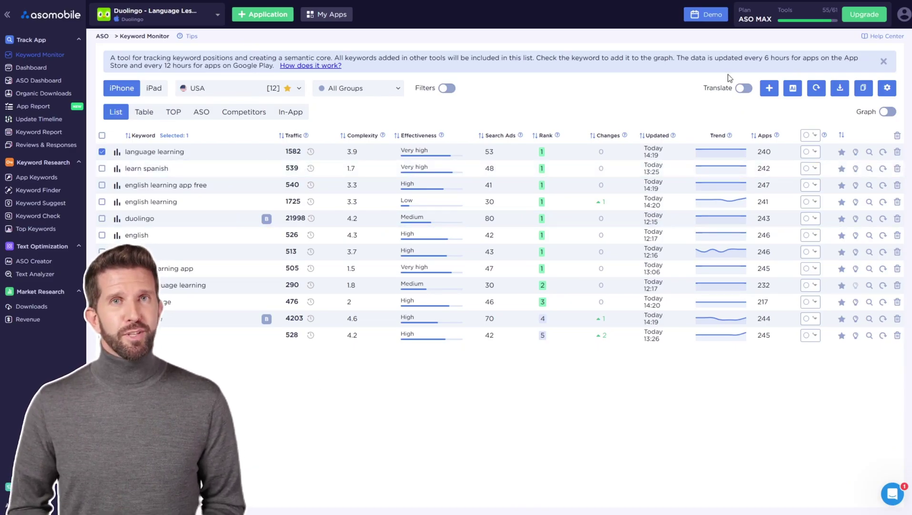
# Turn on the Graph toggle and review the 18.04–24.04 position chart and table.
pyautogui.click(885, 111)
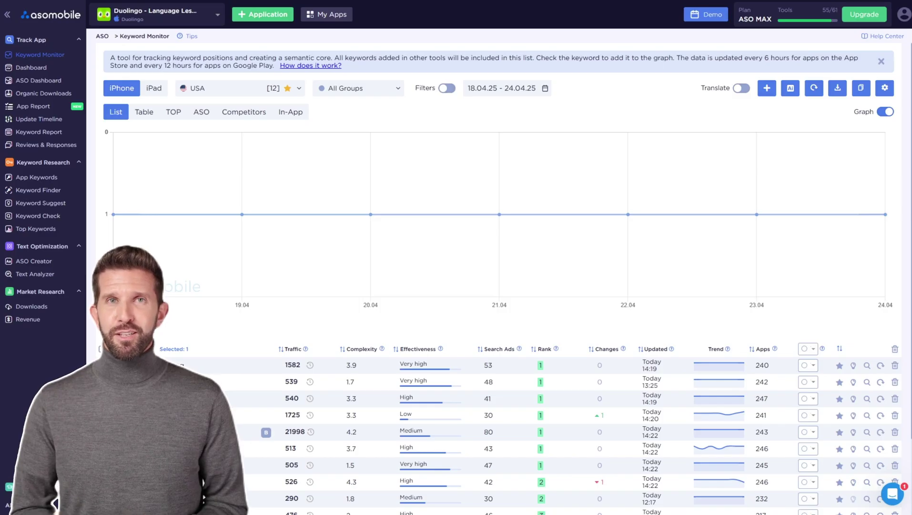
pyautogui.scroll(-1, 499, 286)
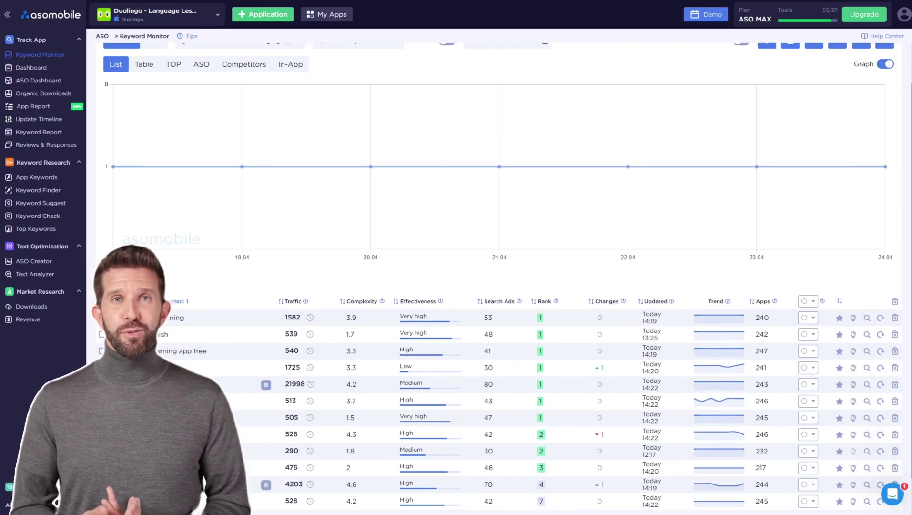
pyautogui.scroll(1, 499, 286)
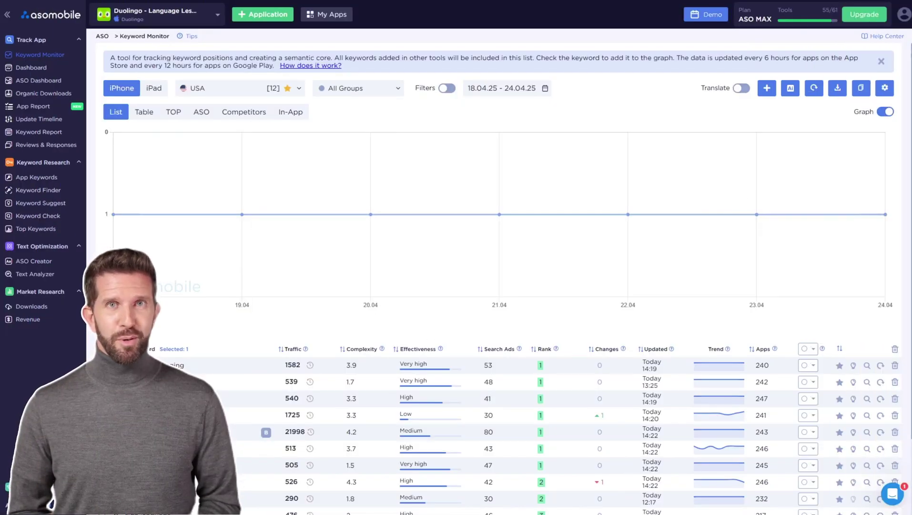
# Get Keyword Suggest store auto-suggestions for 'learn'.
pyautogui.click(61, 203)
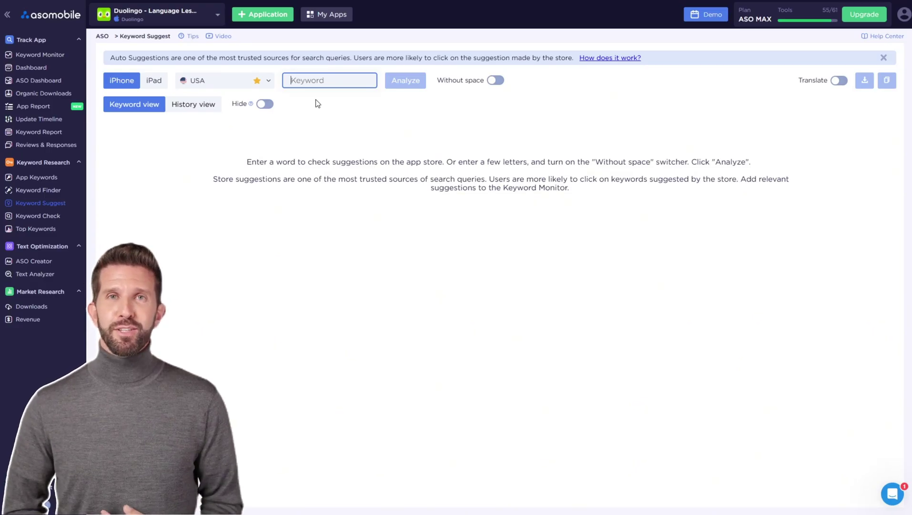
pyautogui.write('l')
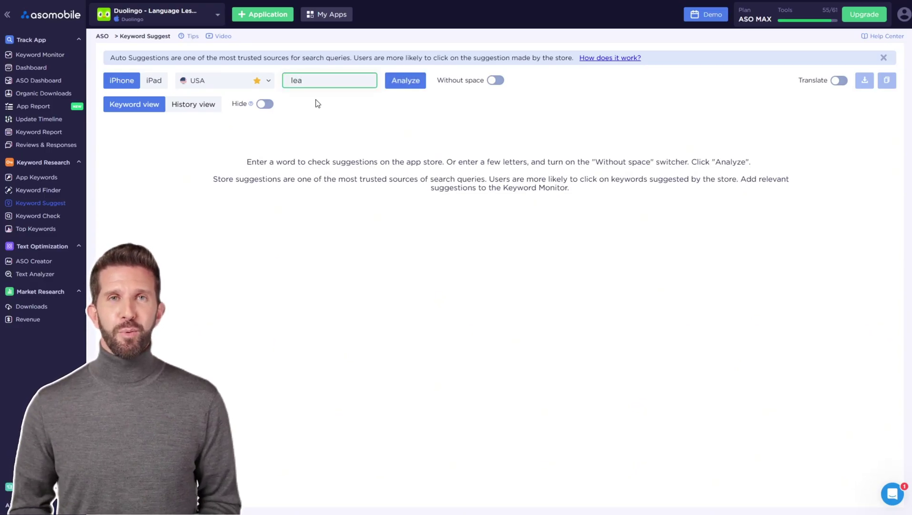
pyautogui.write('earn')
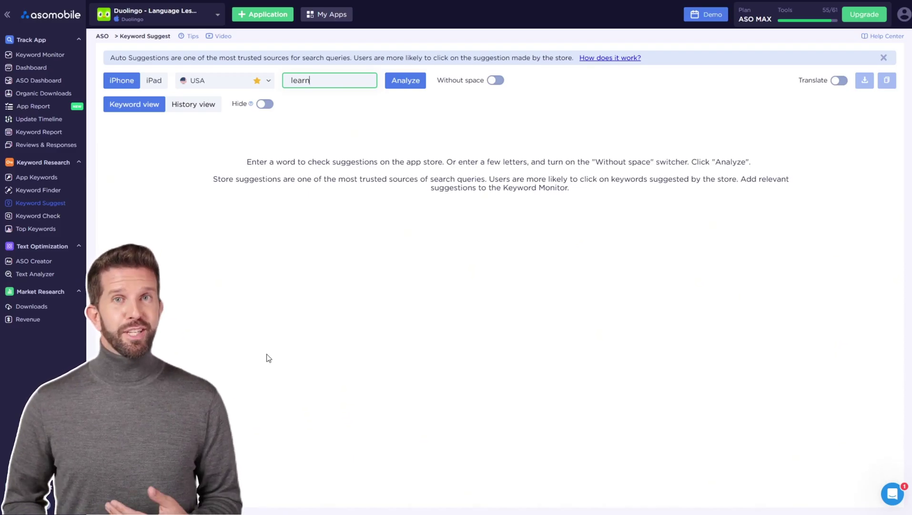
pyautogui.click(406, 86)
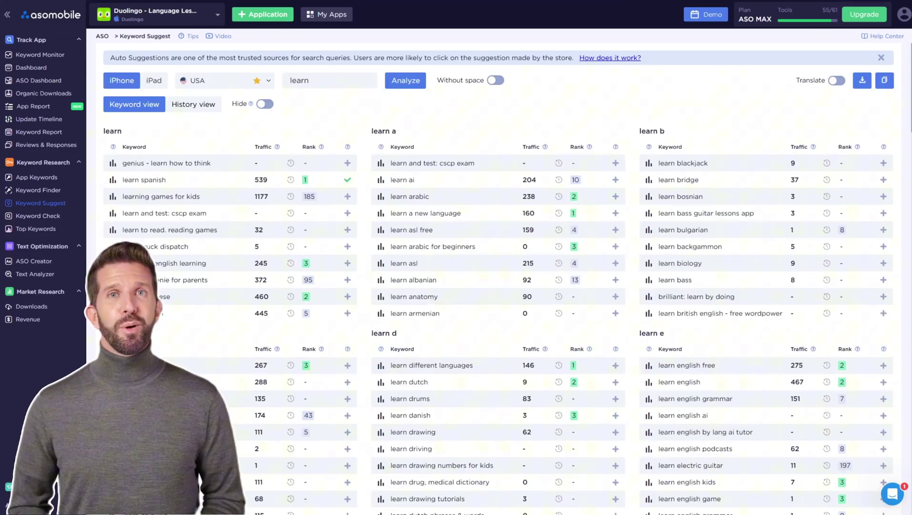
pyautogui.scroll(-1, 499, 281)
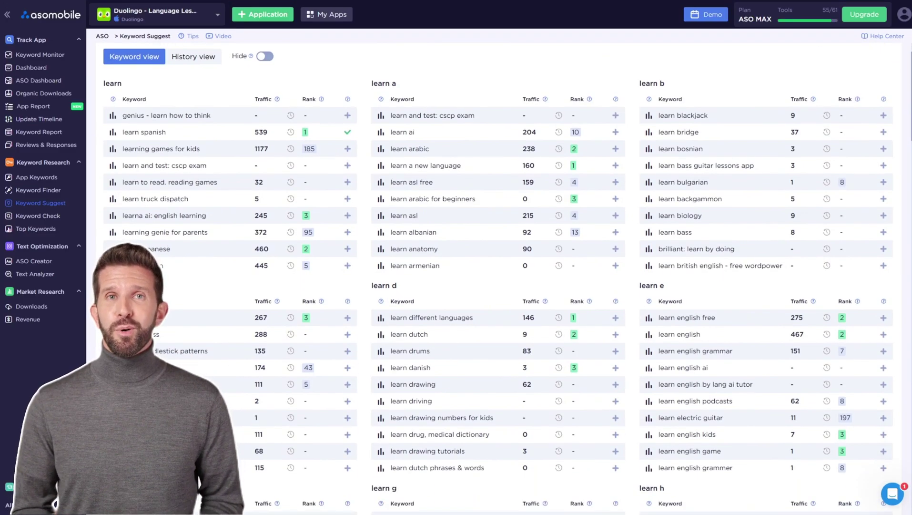
pyautogui.scroll(1, 498, 281)
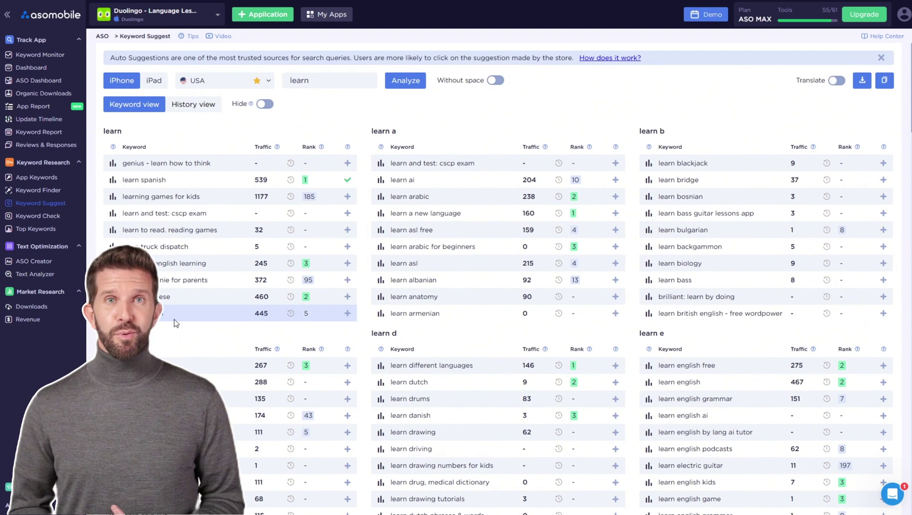
# Track learning games for kids, learn japanese, learn arabic and learn english.
pyautogui.click(347, 196)
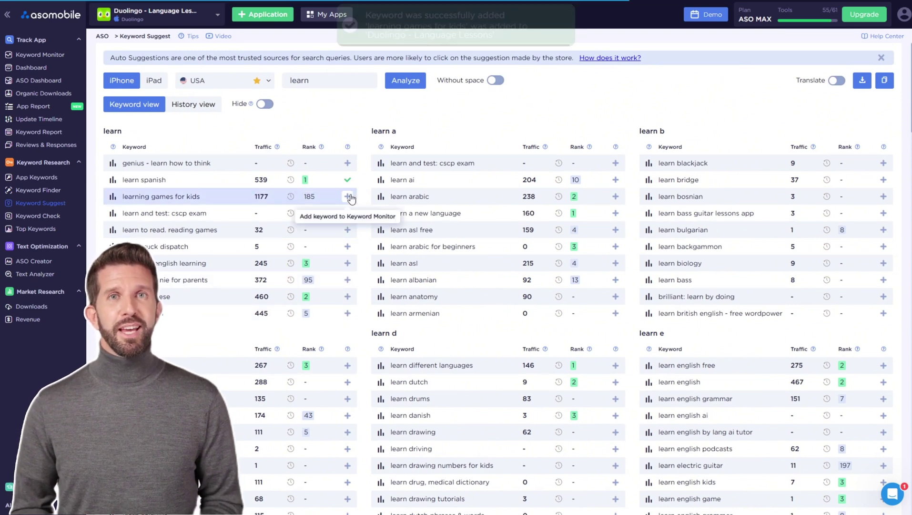
pyautogui.click(350, 297)
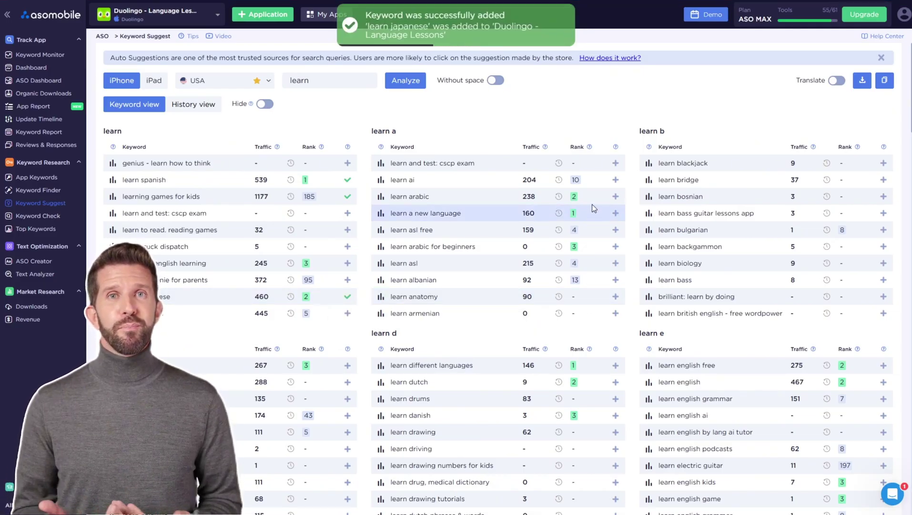
pyautogui.click(616, 197)
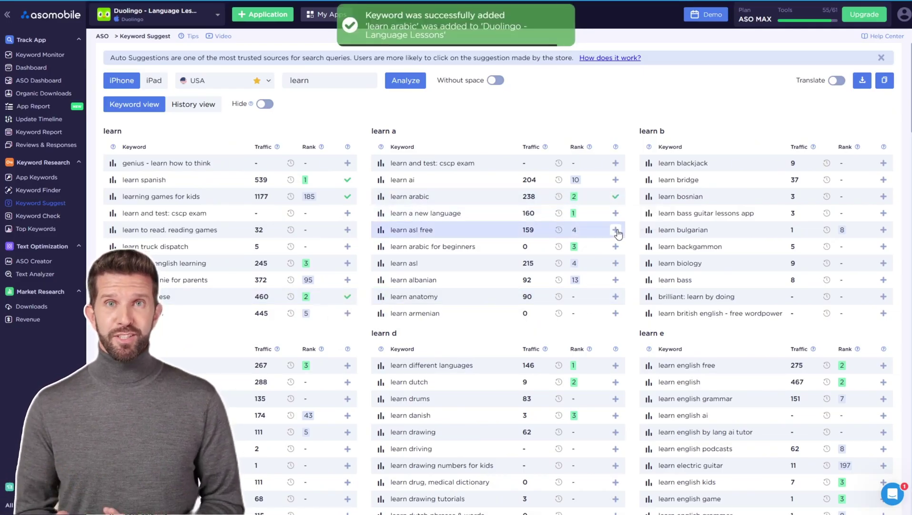
pyautogui.scroll(-2, 619, 219)
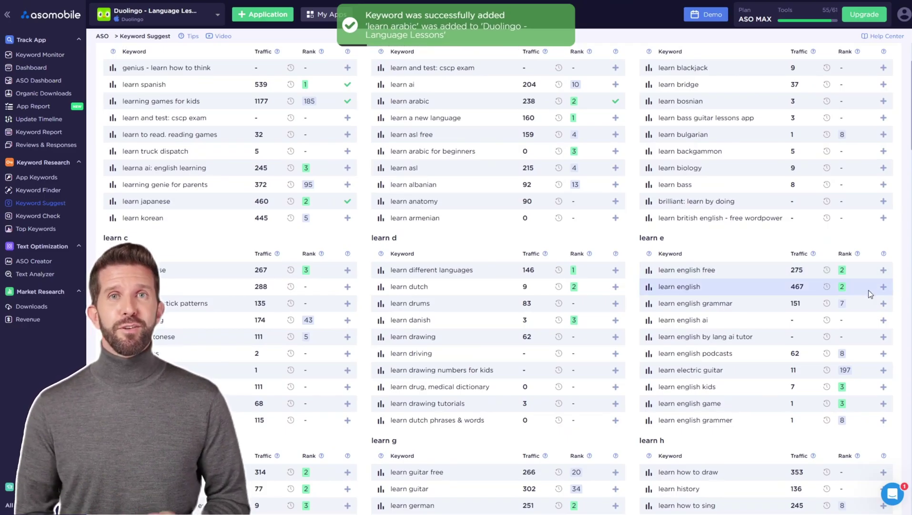
pyautogui.click(884, 287)
pyautogui.scroll(-2, 886, 288)
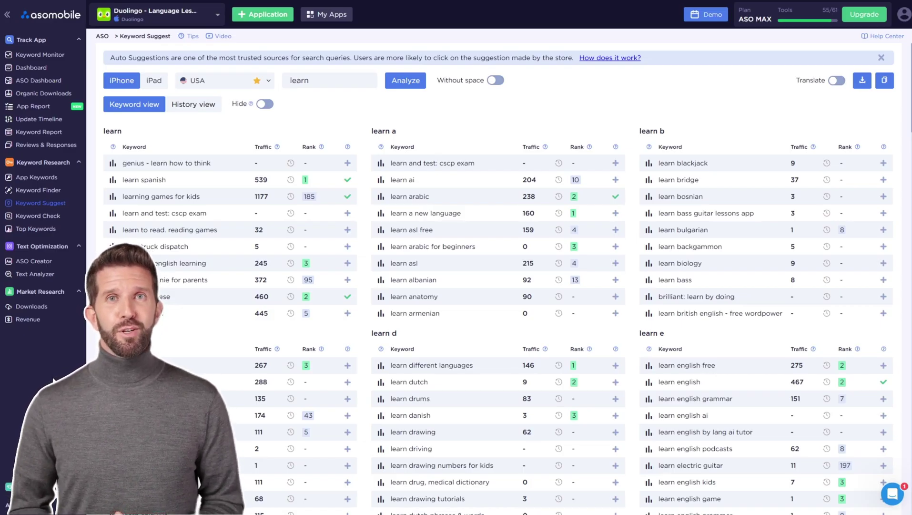
# Open Text Analyzer and add Falou - Fast language learning back as a competitor.
pyautogui.click(38, 275)
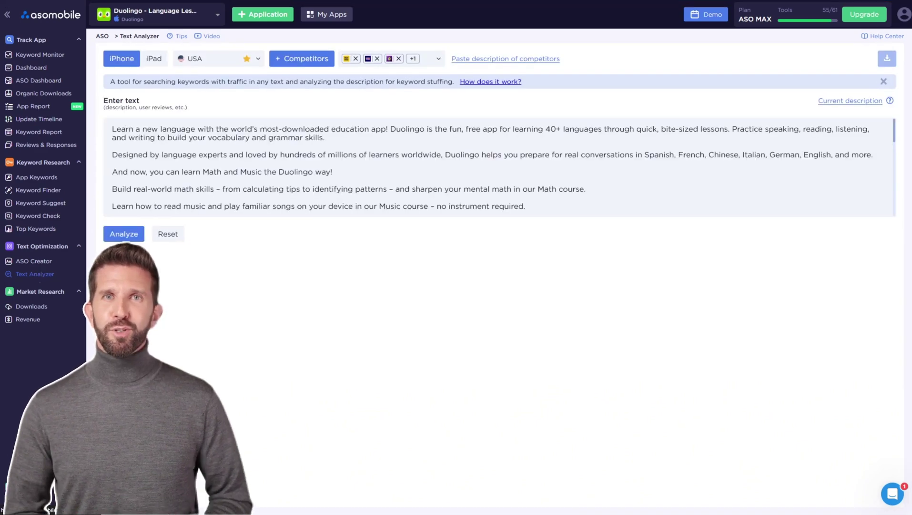
pyautogui.click(320, 54)
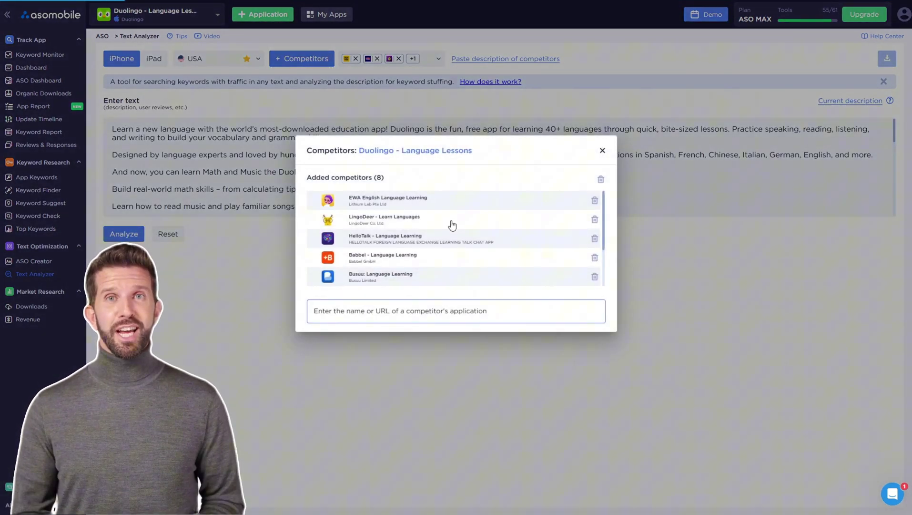
pyautogui.scroll(-2, 407, 231)
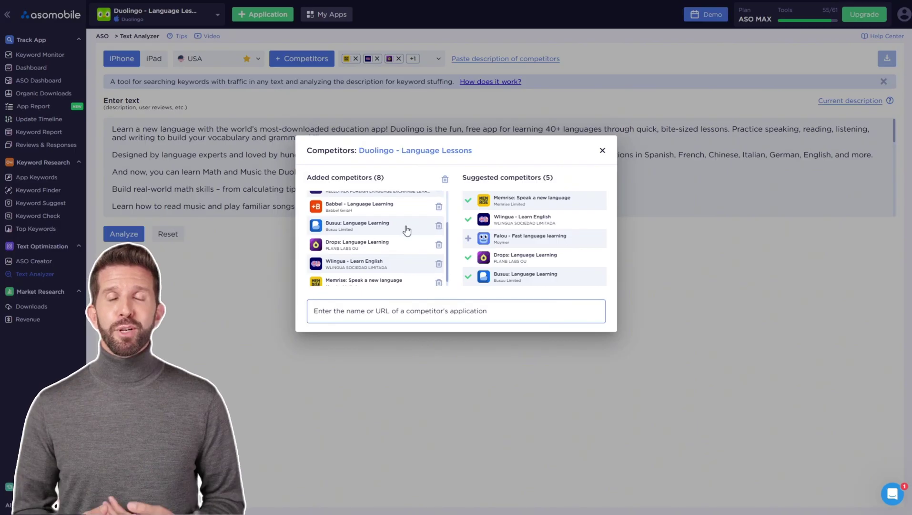
pyautogui.scroll(3, 407, 231)
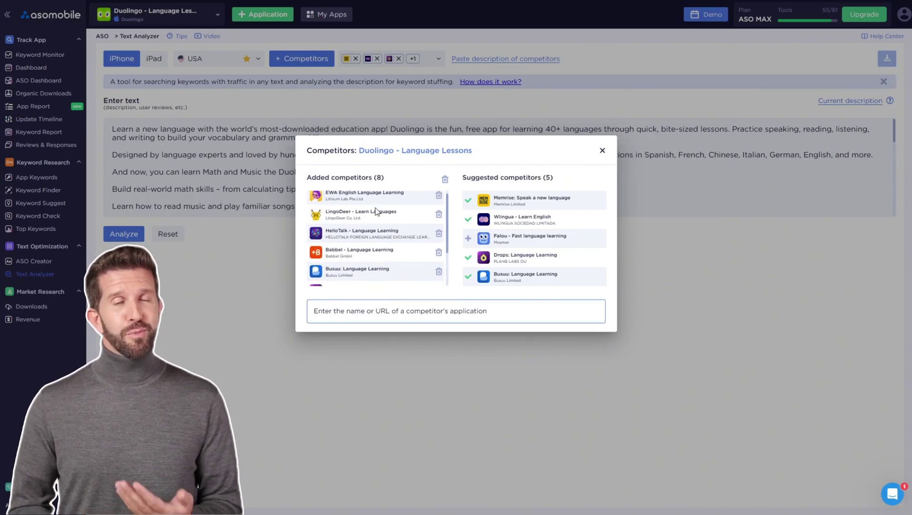
pyautogui.scroll(-3, 375, 207)
pyautogui.click(468, 237)
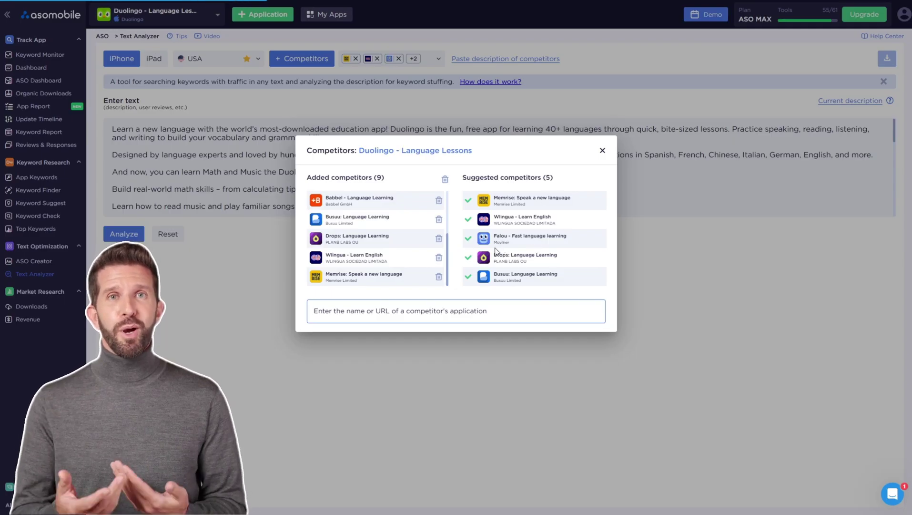
pyautogui.scroll(4, 403, 234)
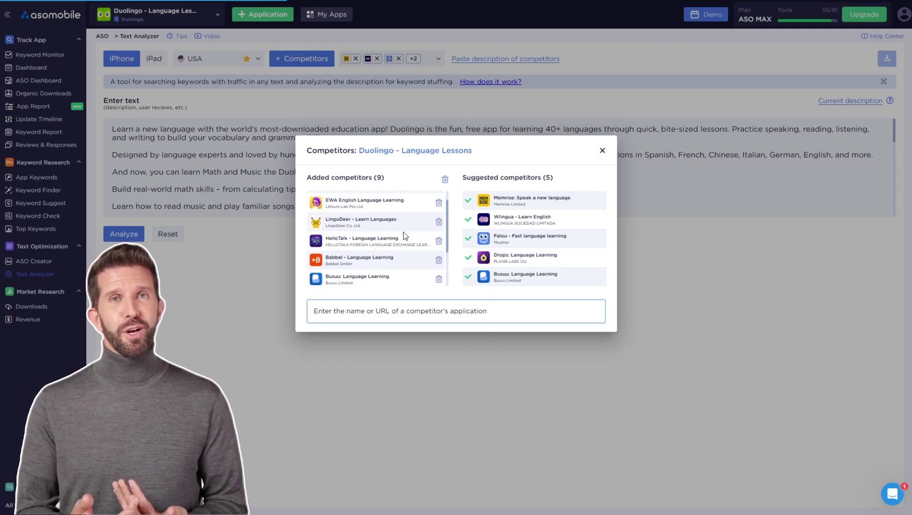
pyautogui.click(602, 151)
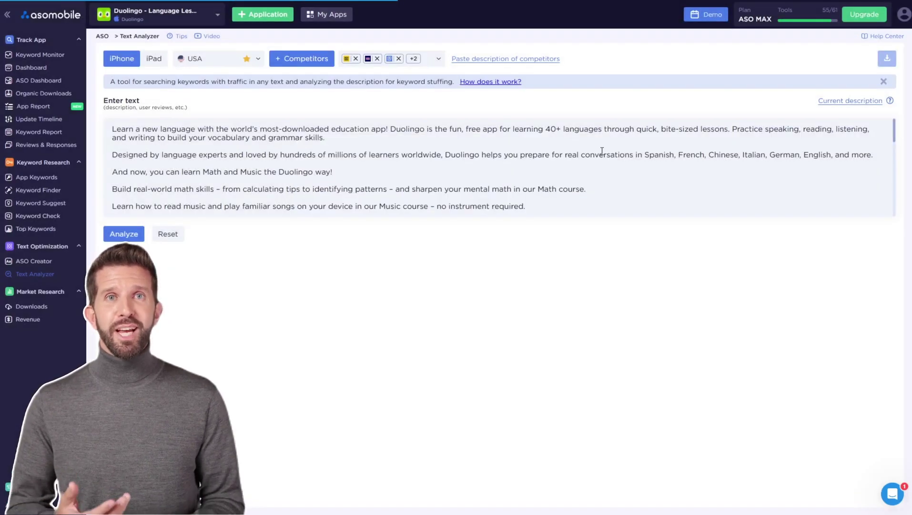
# Analyze the description and track language, learn a language and language app.
pyautogui.click(125, 234)
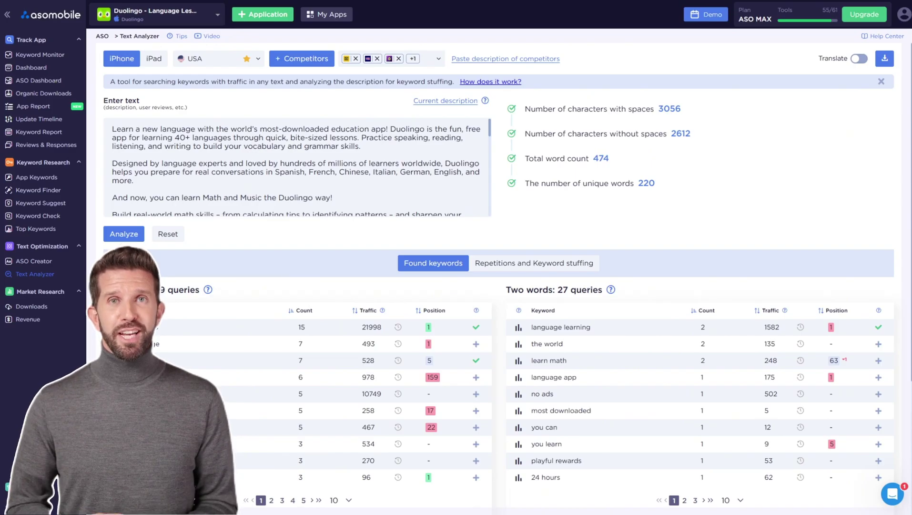
pyautogui.scroll(-4, 499, 278)
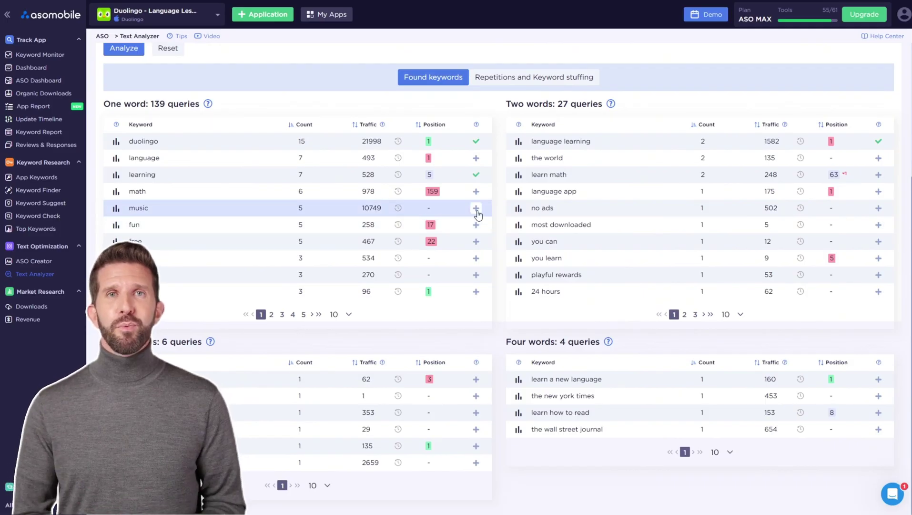
pyautogui.scroll(1, 476, 213)
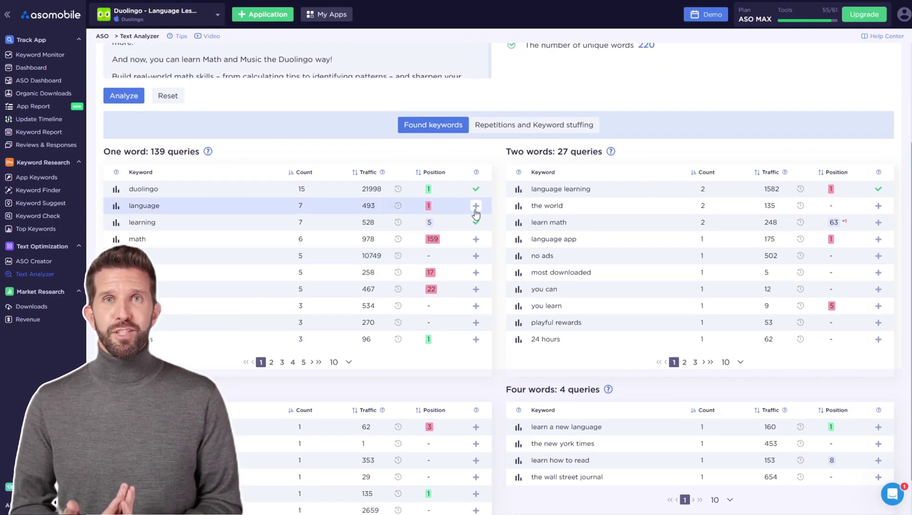
pyautogui.click(476, 211)
pyautogui.scroll(-1, 476, 213)
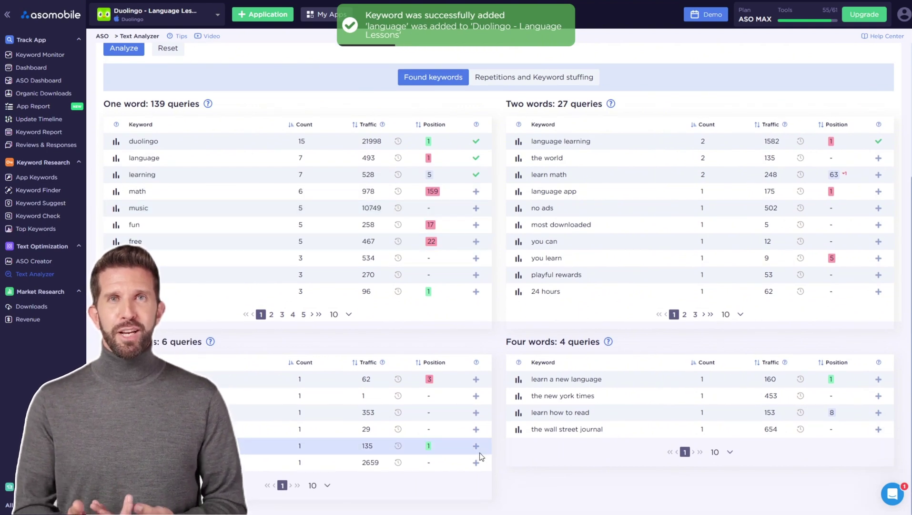
pyautogui.click(476, 447)
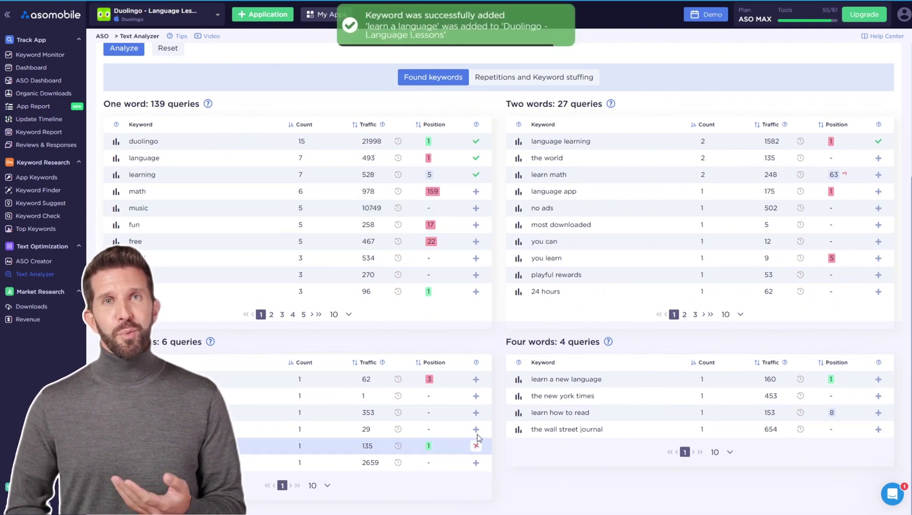
pyautogui.scroll(4, 477, 419)
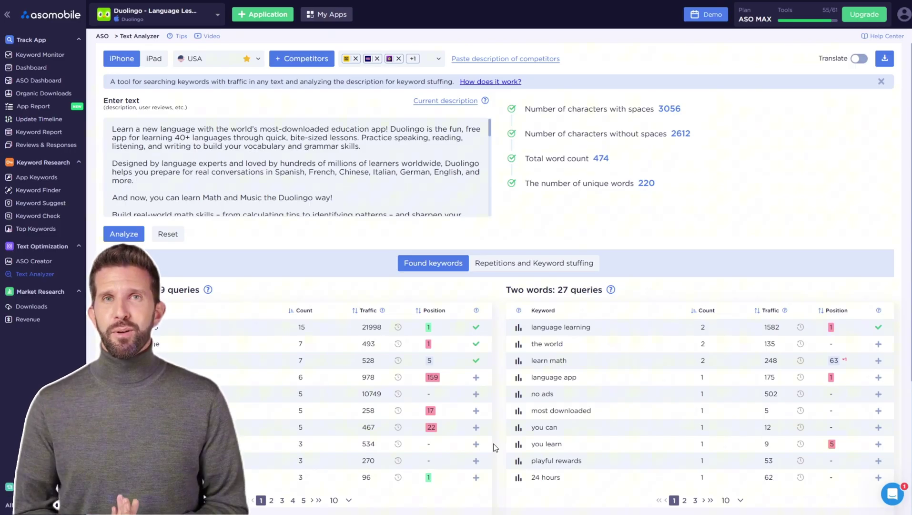
pyautogui.click(878, 377)
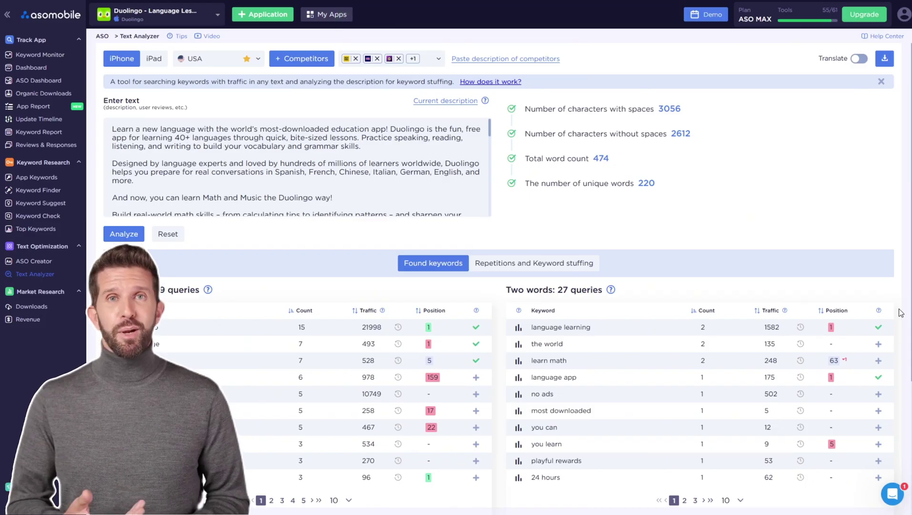
# Check the description for keyword stuffing, re-analyze it and show its found keywords.
pyautogui.click(577, 261)
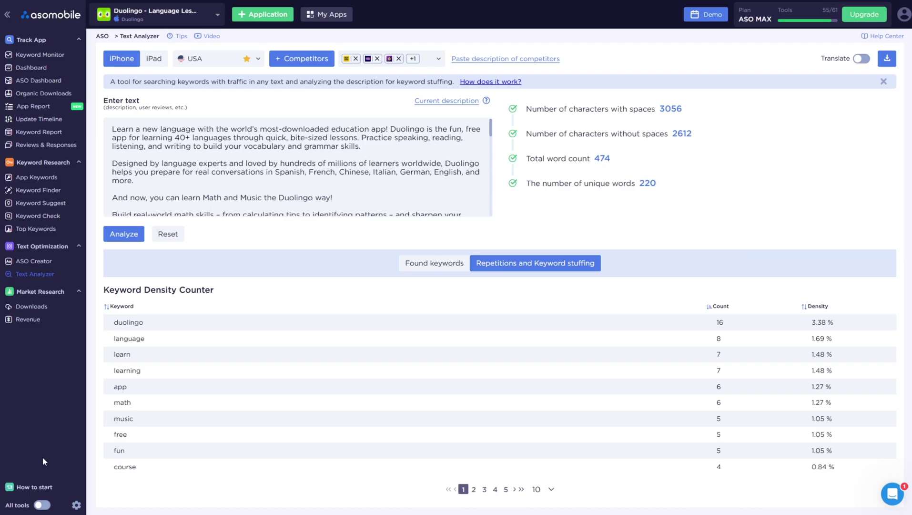
pyautogui.click(133, 235)
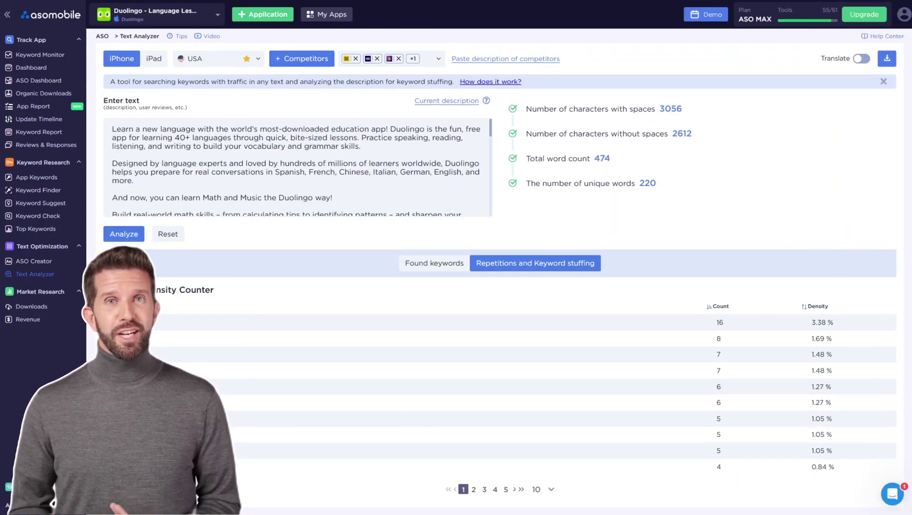
pyautogui.click(435, 264)
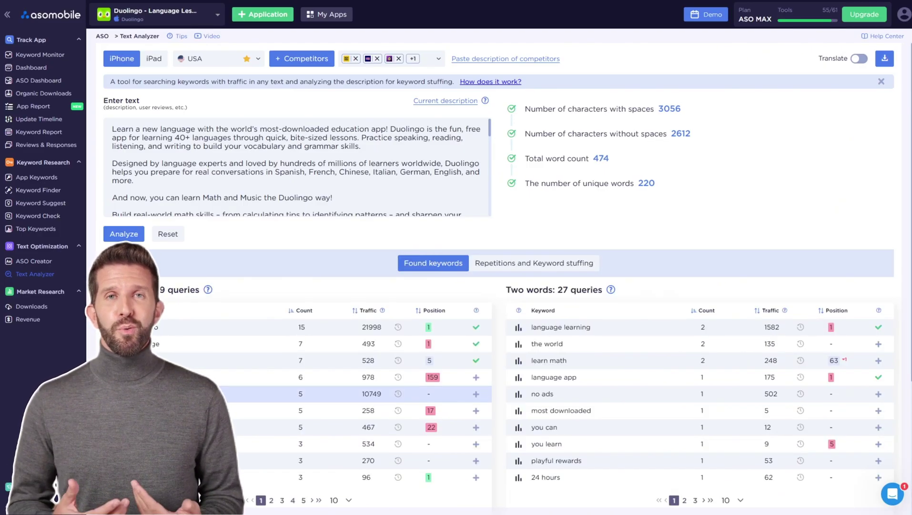
# Analyze the keyword 'language' in Keyword Check and review its traffic, complexity and top apps.
pyautogui.click(59, 220)
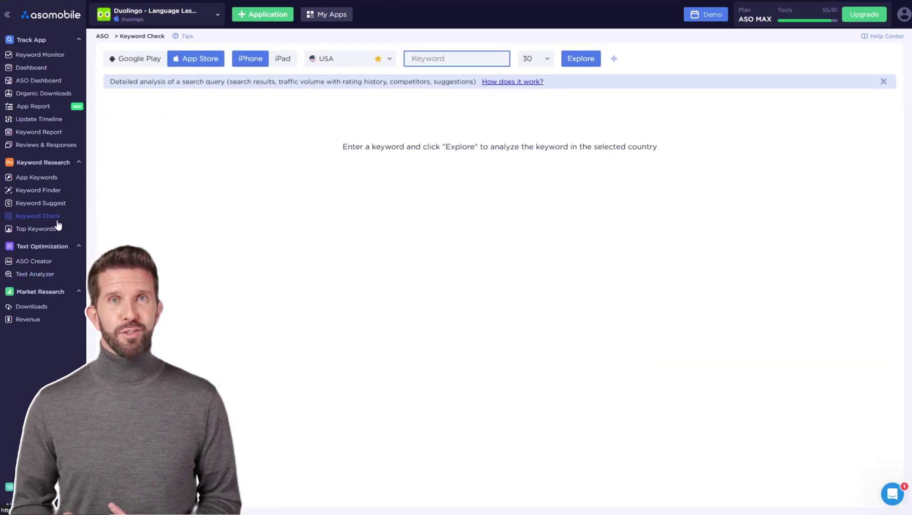
pyautogui.click(406, 69)
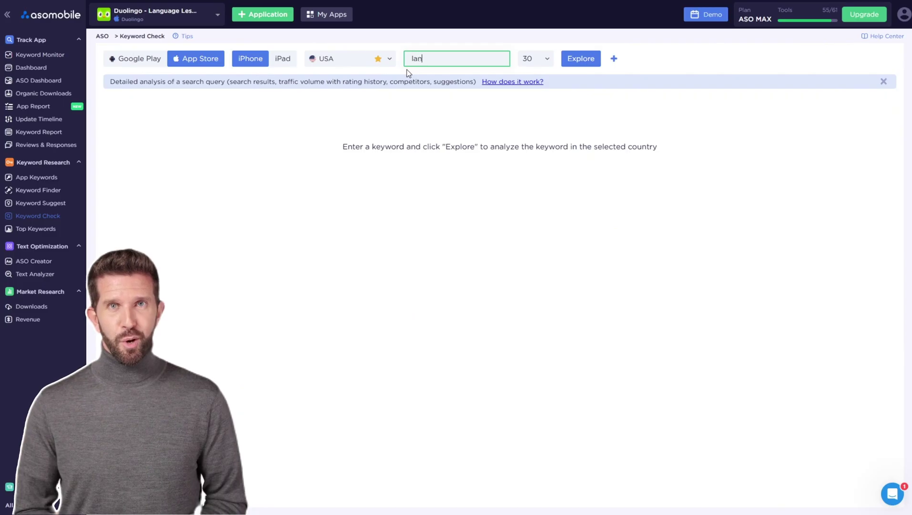
pyautogui.write('language')
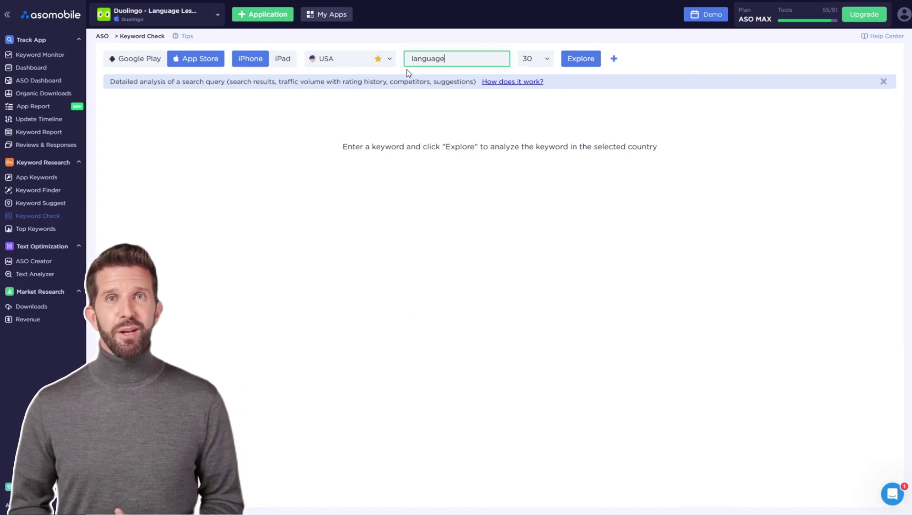
pyautogui.press('Return')
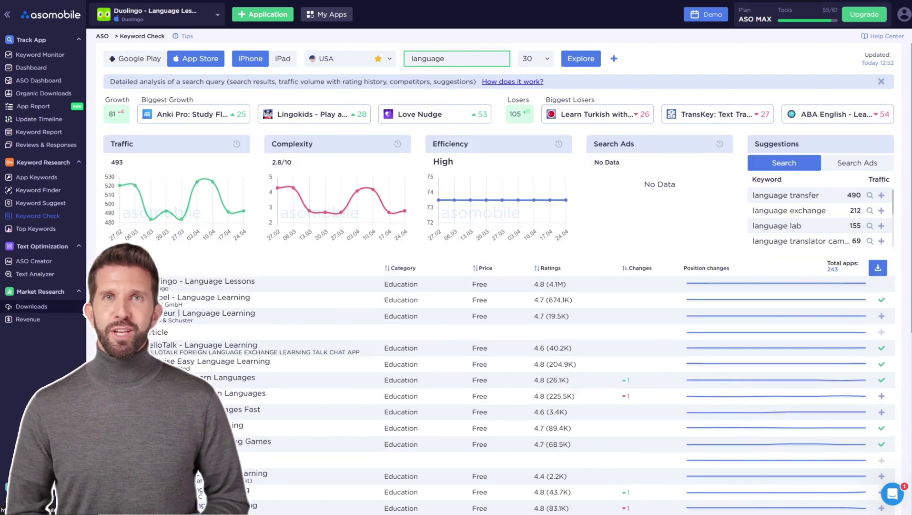
pyautogui.scroll(-5, 498, 277)
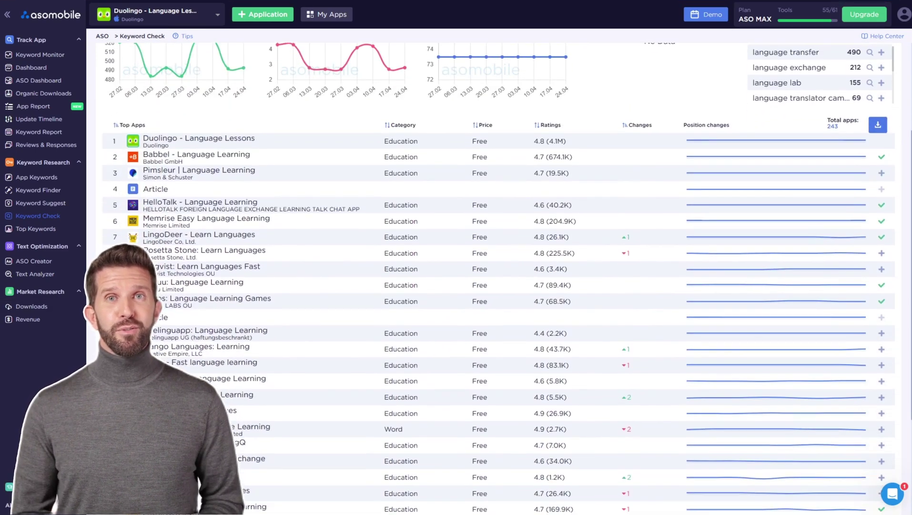
pyautogui.scroll(-2, 499, 276)
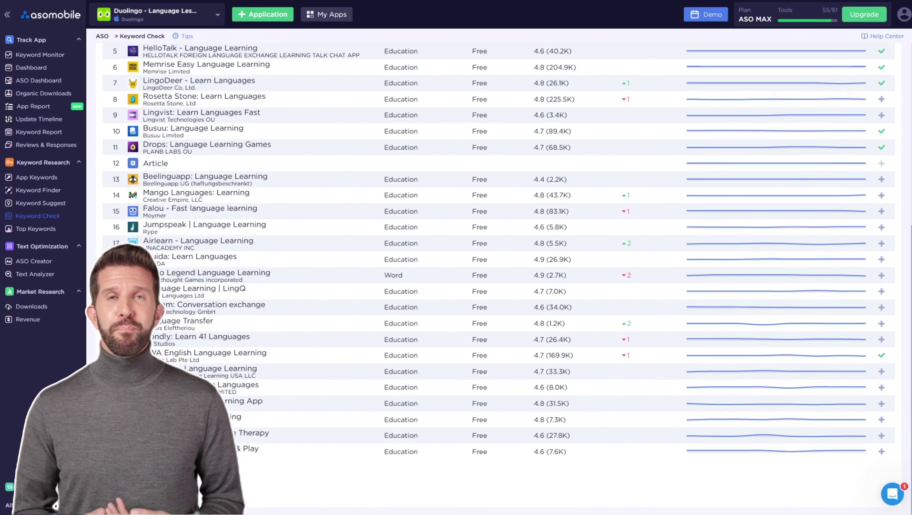
pyautogui.scroll(5, 498, 276)
pyautogui.scroll(2, 729, 236)
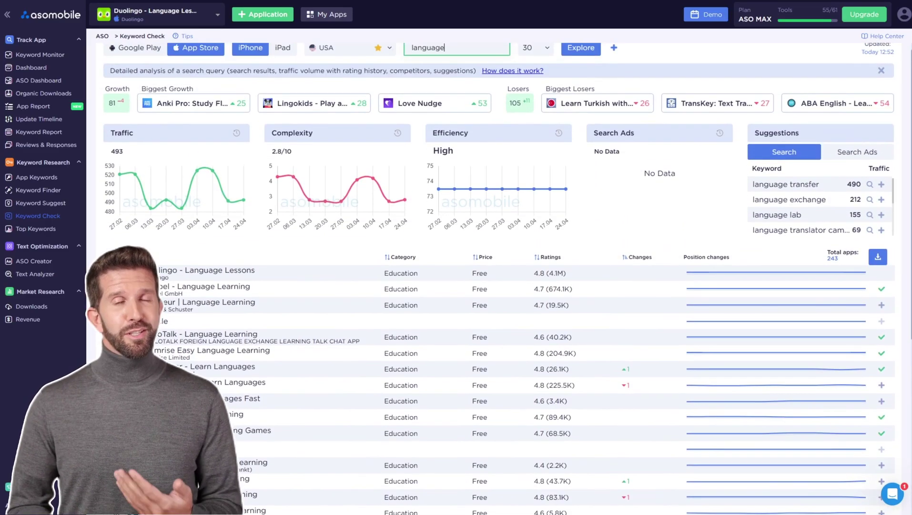
pyautogui.scroll(-2, 791, 208)
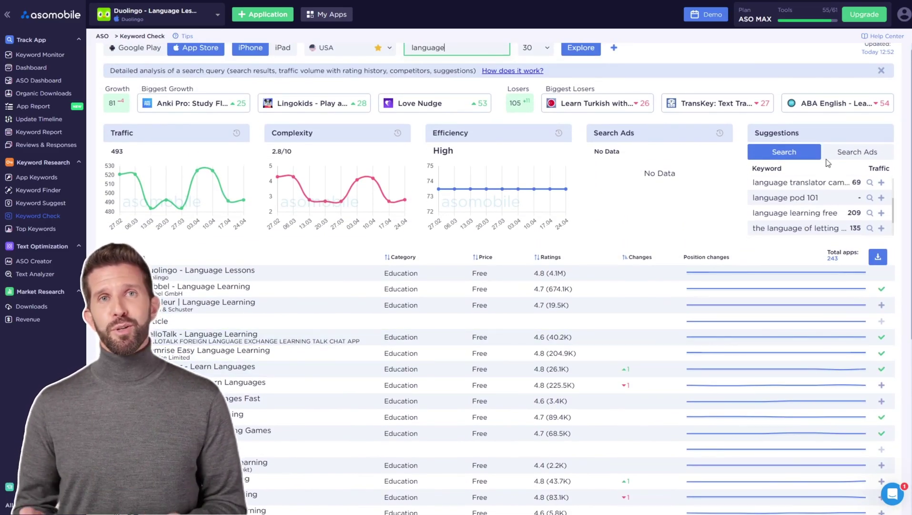
# Compare the Search Ads and search-traffic keyword suggestions for 'language'.
pyautogui.click(838, 152)
pyautogui.scroll(1, 809, 201)
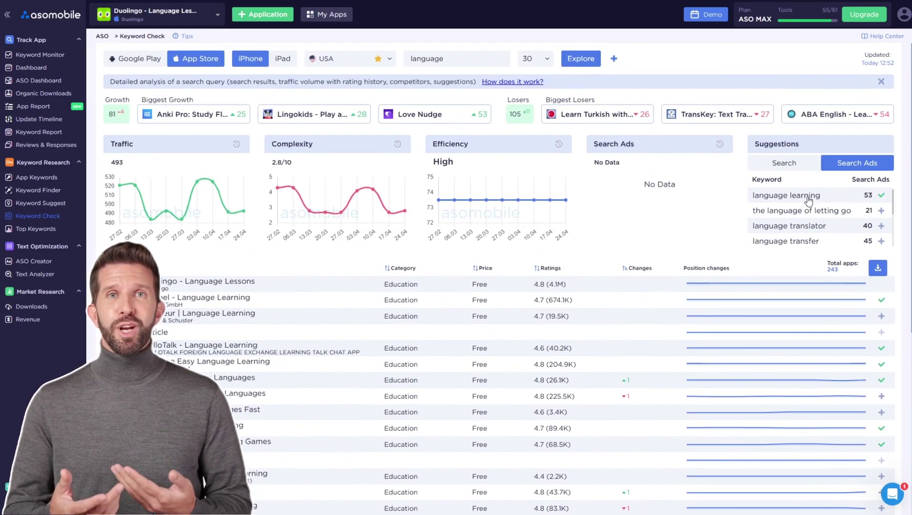
pyautogui.click(796, 167)
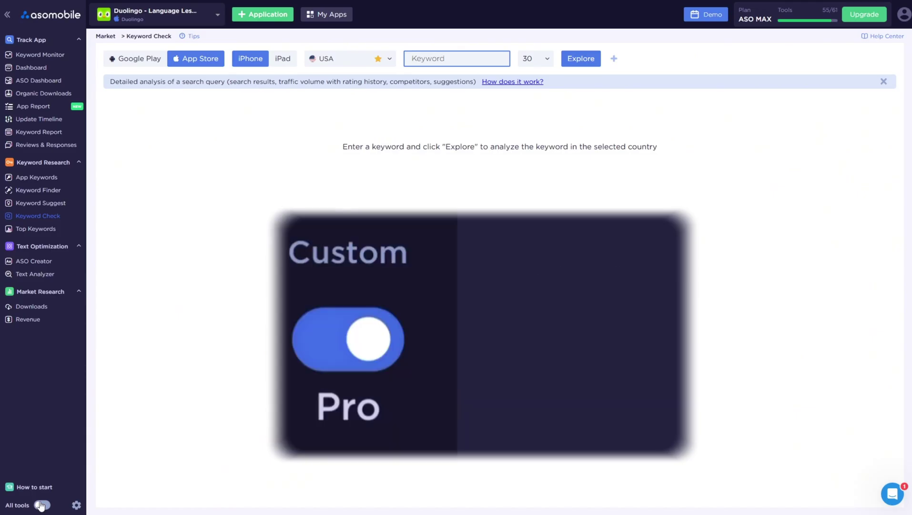
# Switch to the Pro tool set and open Keyword Builder.
pyautogui.click(42, 504)
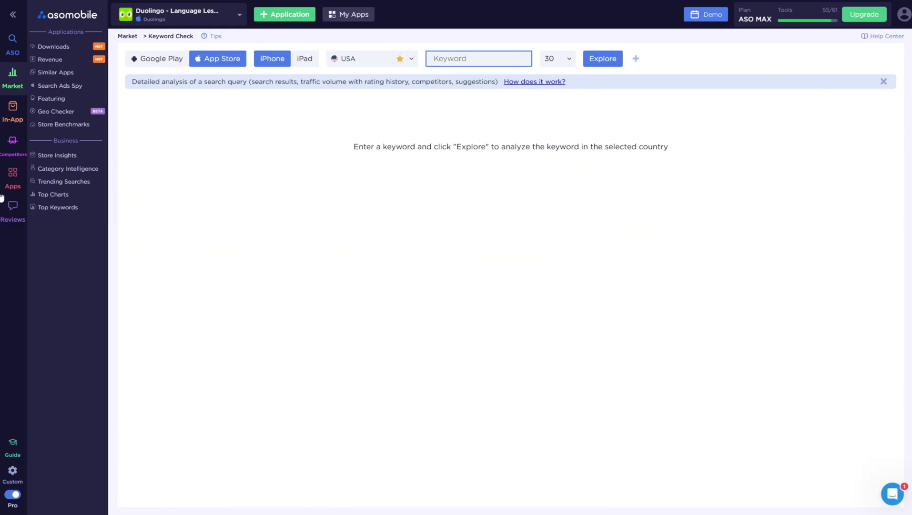
pyautogui.moveTo(12, 45)
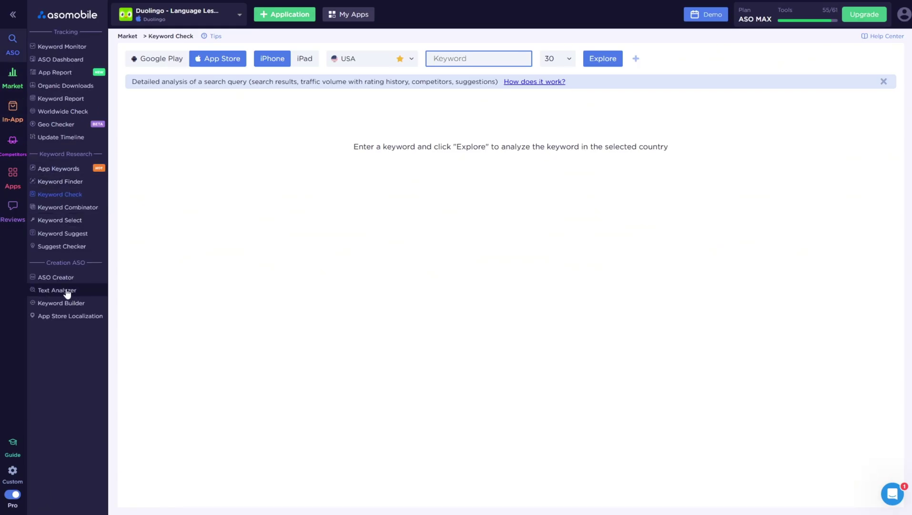
pyautogui.click(59, 308)
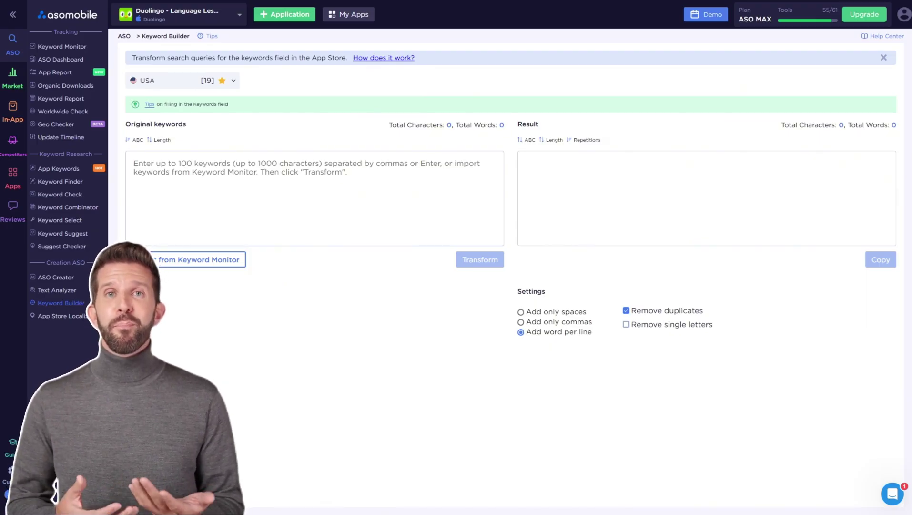
# Import the 19 tracked keywords from Keyword Monitor into Keyword Builder.
pyautogui.click(185, 263)
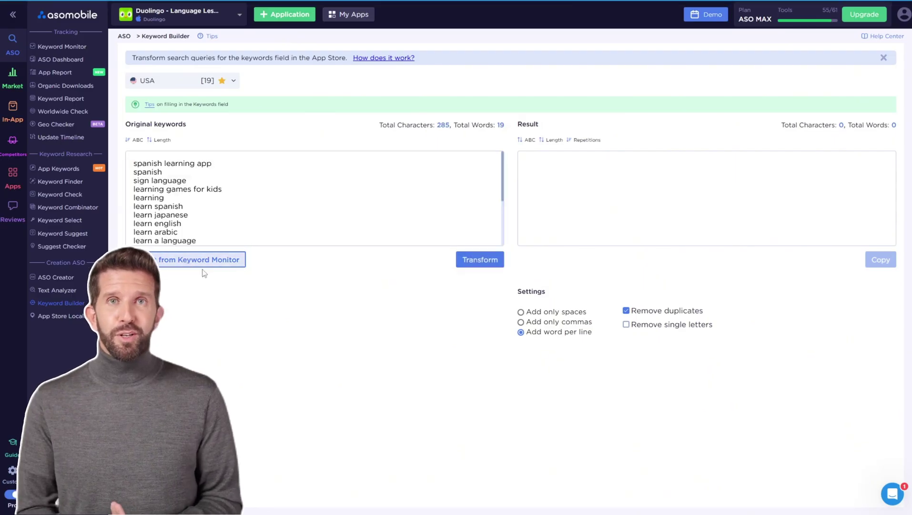
pyautogui.scroll(-3, 254, 227)
pyautogui.scroll(3, 255, 227)
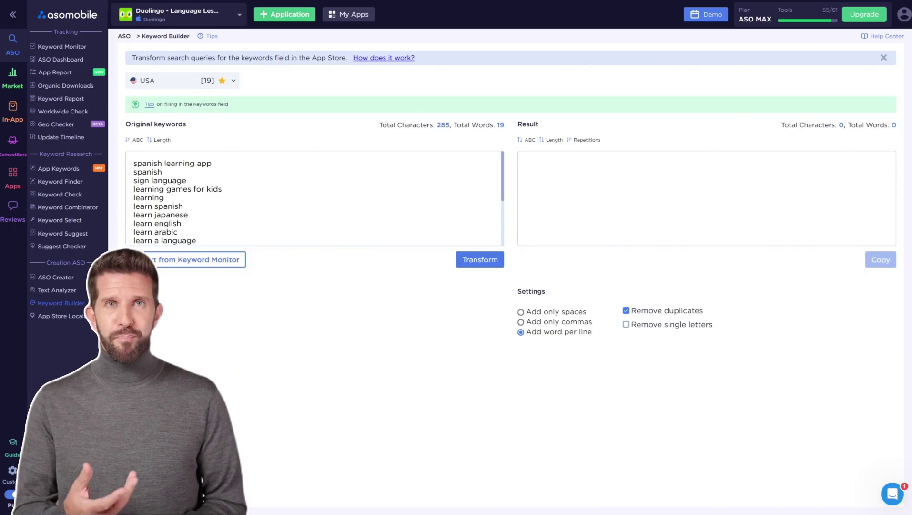
# Transform the keywords into unique single words separated only by commas.
pyautogui.click(497, 263)
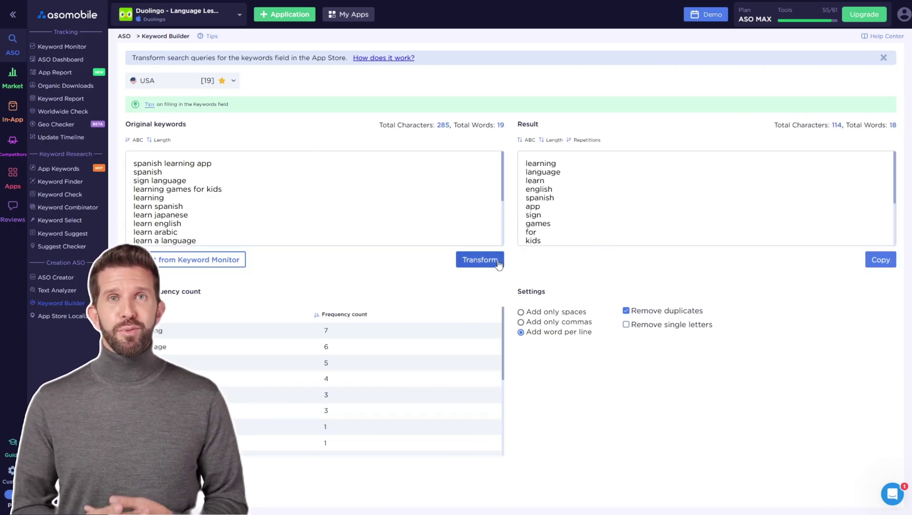
pyautogui.scroll(-5, 636, 227)
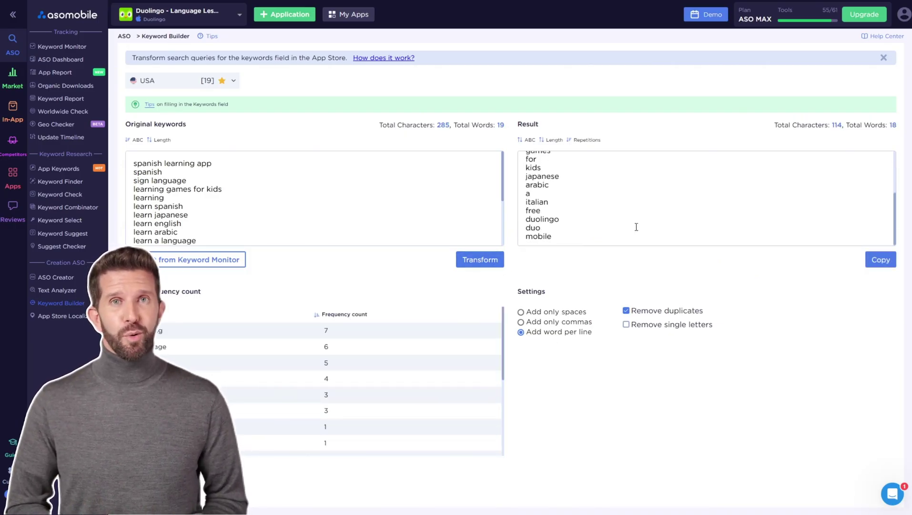
pyautogui.scroll(5, 637, 227)
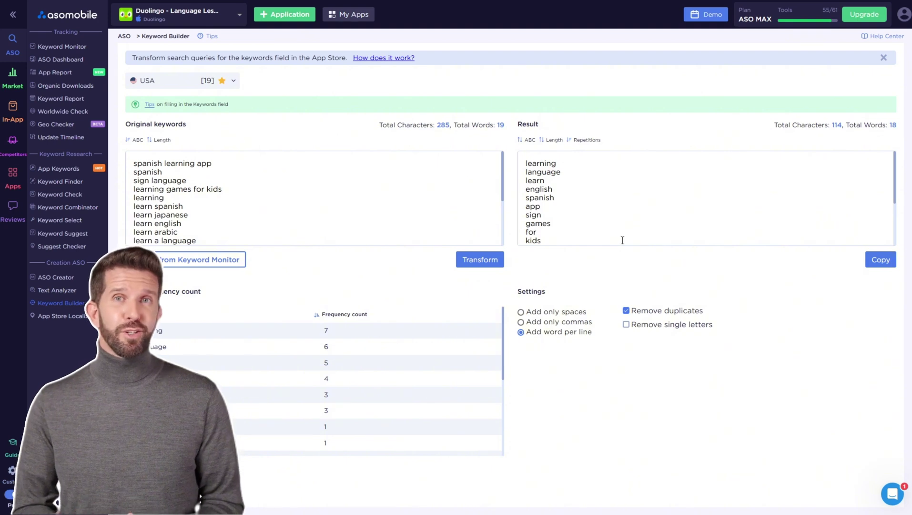
pyautogui.click(521, 323)
# Remove single-letter words and copy the 112-character, 17-word comma-separated keyword string.
pyautogui.click(626, 324)
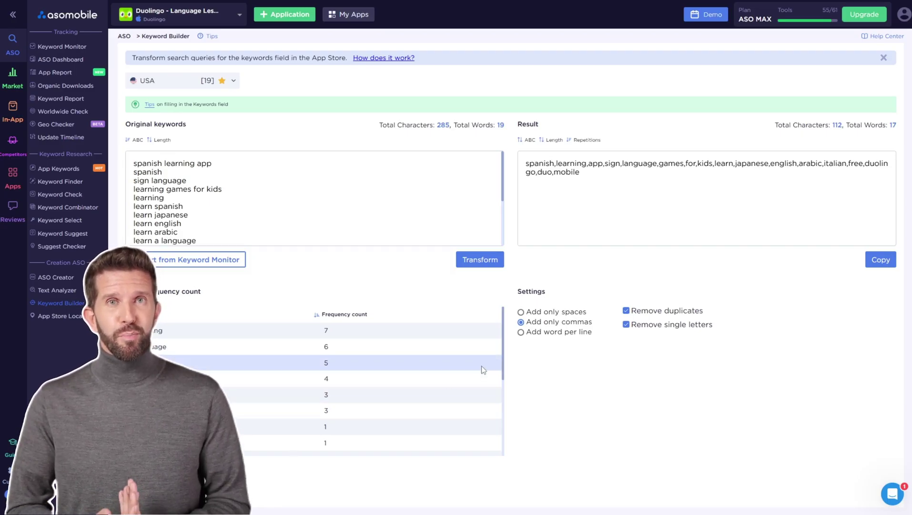
pyautogui.scroll(-5, 481, 370)
pyautogui.scroll(5, 482, 369)
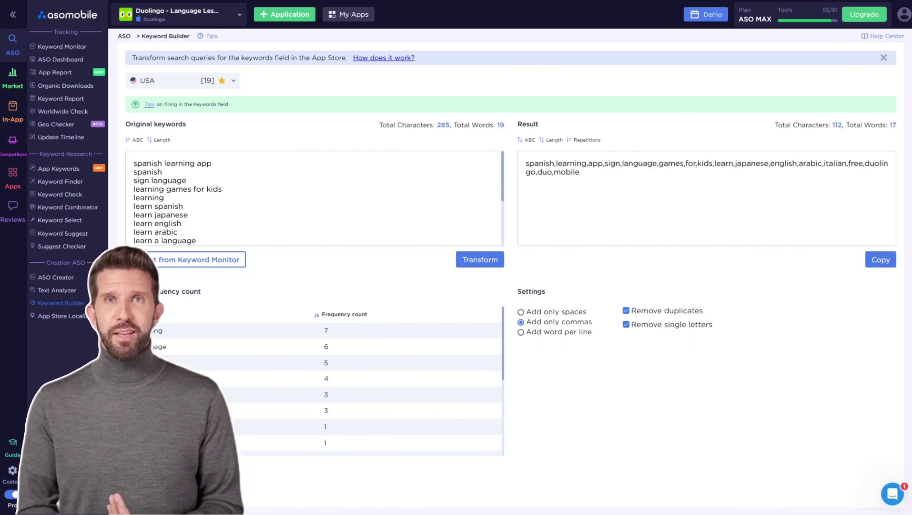
pyautogui.click(880, 260)
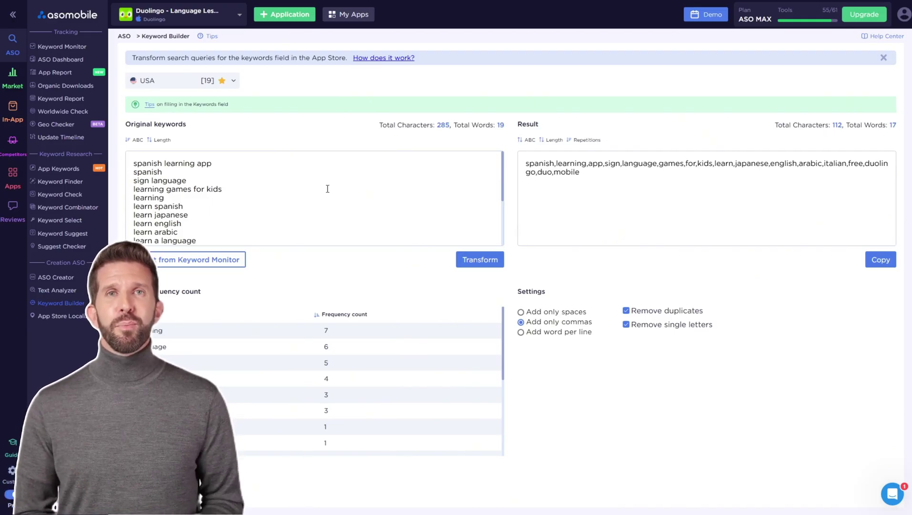
pyautogui.moveTo(7, 86)
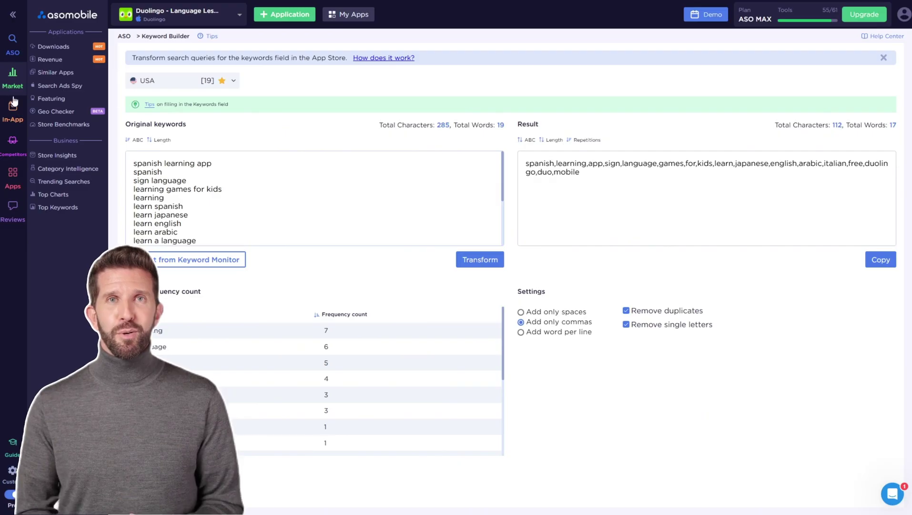
# Open April's Trending Searches and page both iPhone and iPad TOP100 lists to ranks 31–40.
pyautogui.click(48, 208)
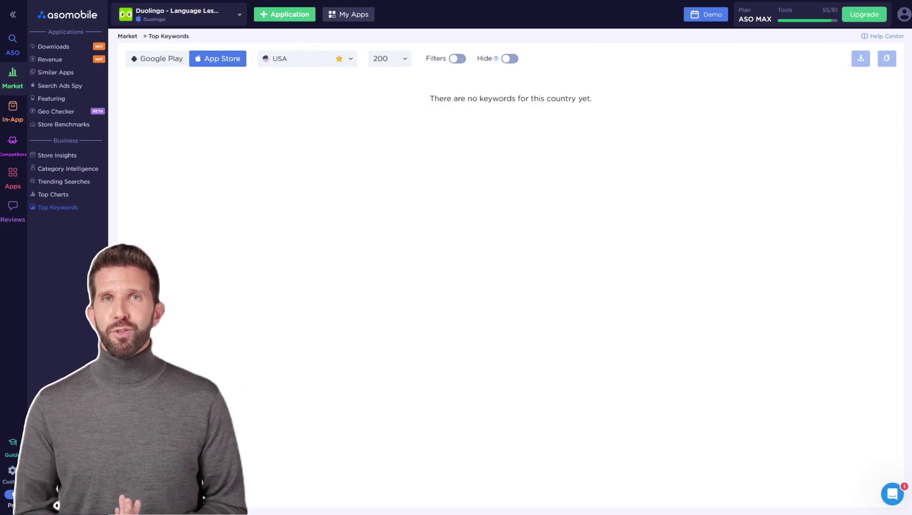
pyautogui.click(67, 181)
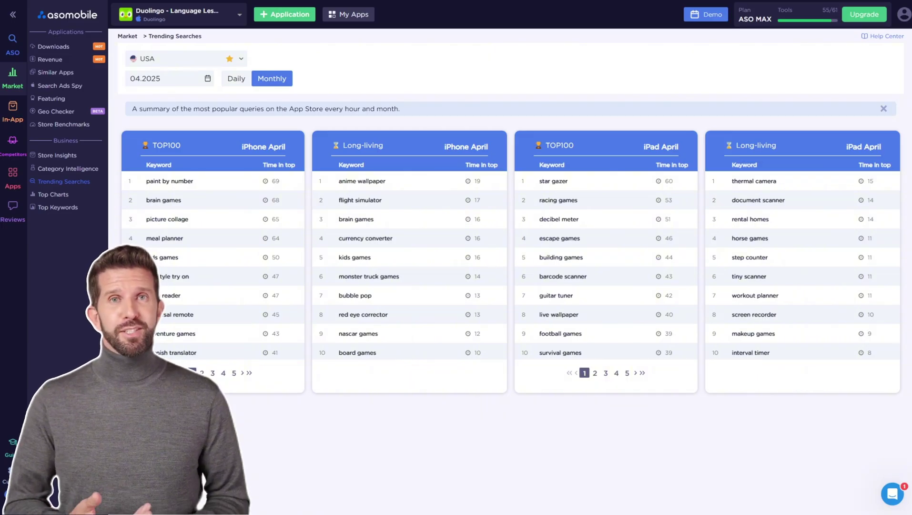
pyautogui.click(244, 375)
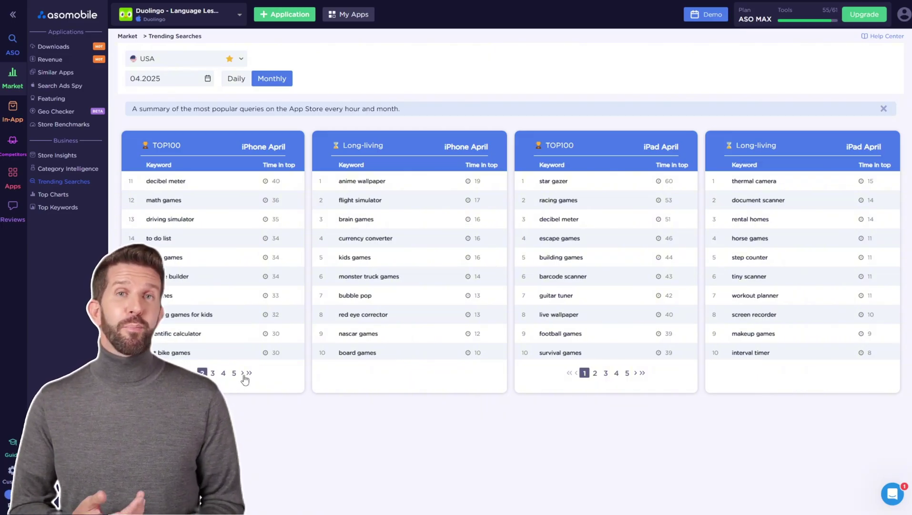
pyautogui.click(244, 375)
pyautogui.click(243, 376)
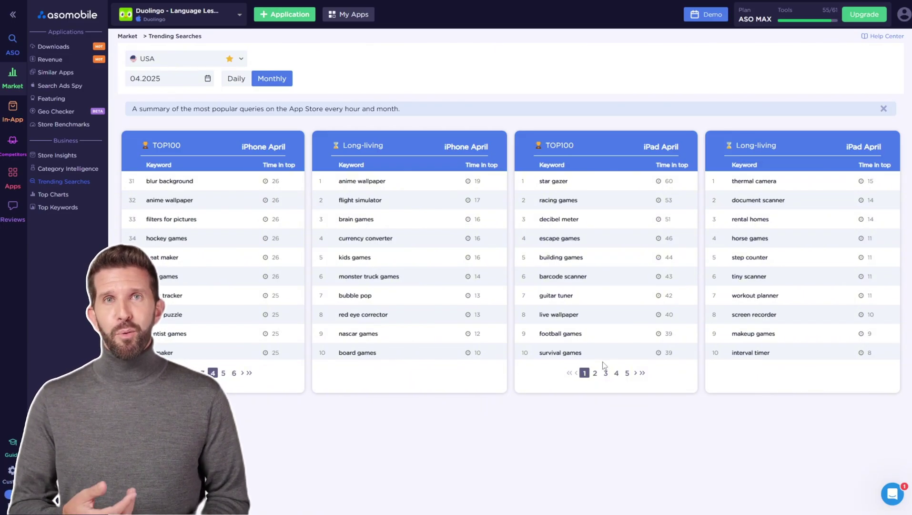
pyautogui.click(636, 373)
pyautogui.click(636, 373)
pyautogui.click(637, 374)
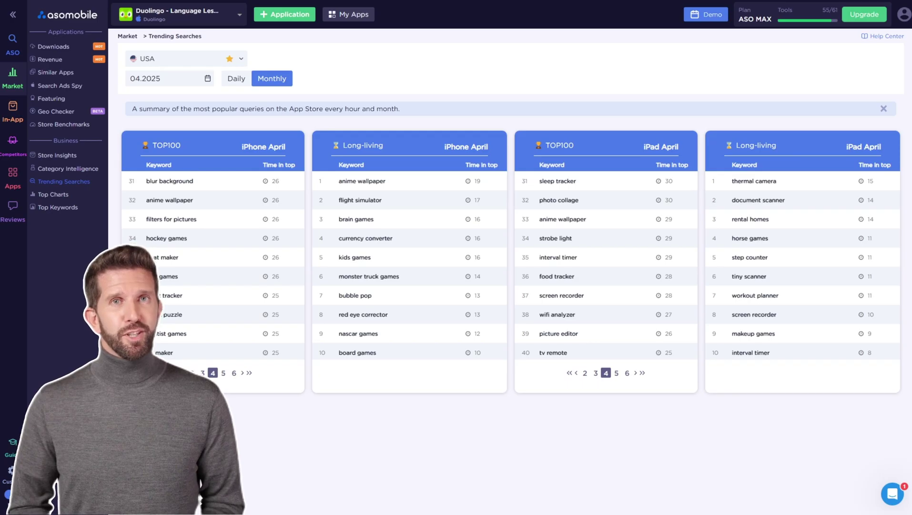
pyautogui.click(69, 194)
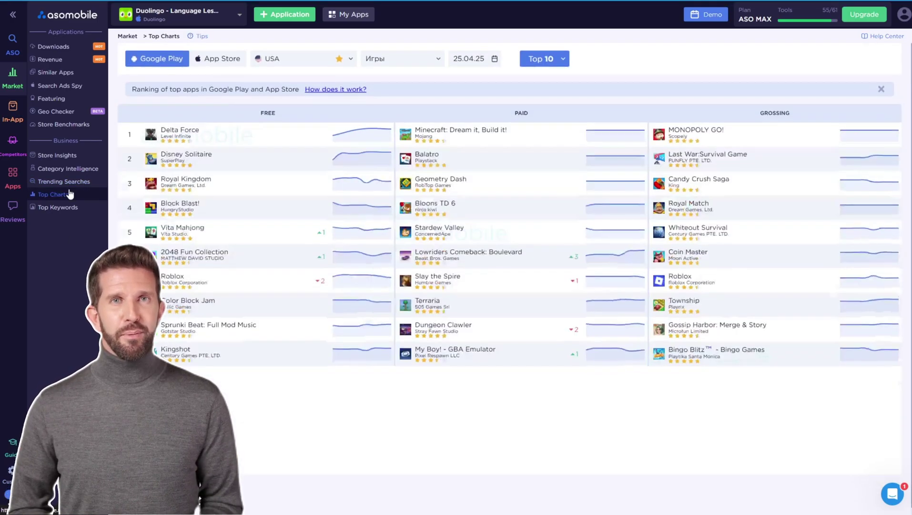